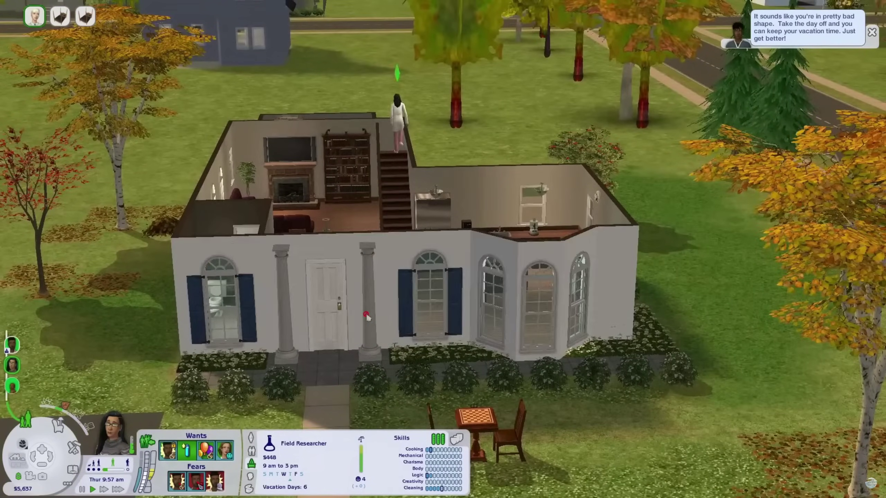
# Raise the walls, switch to walls cutaway, and zoom into the ground-floor interior.
pyautogui.press('Home')
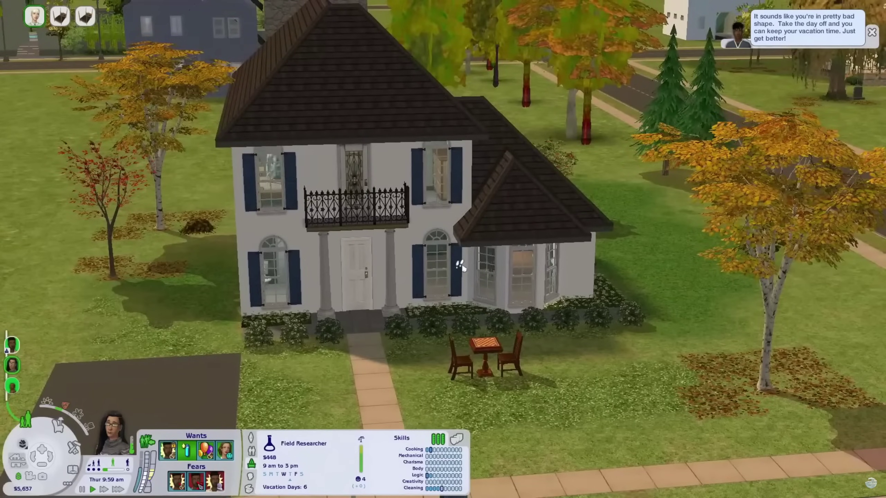
pyautogui.press('Home')
pyautogui.scroll(4, 457, 300)
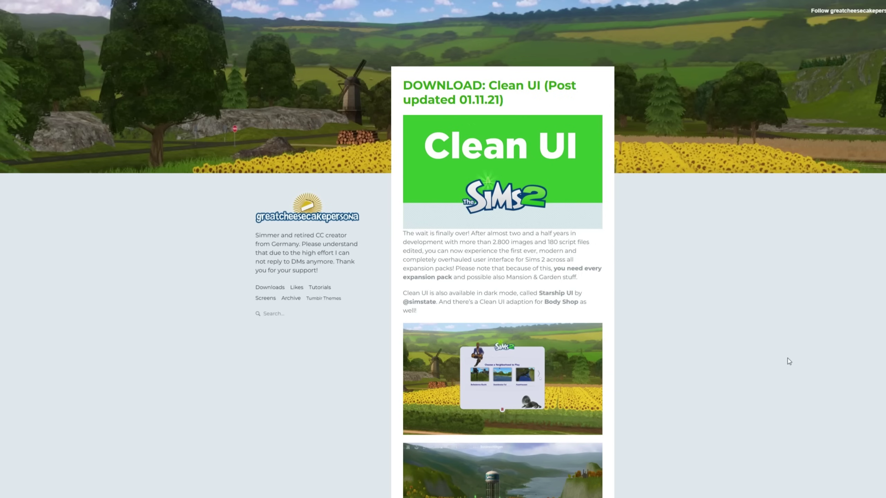
# Scroll the Clean UI post to its Installation section and follow the DOWNLOAD link to Sim File Share.
pyautogui.scroll(-4, 733, 354)
pyautogui.scroll(-6, 733, 352)
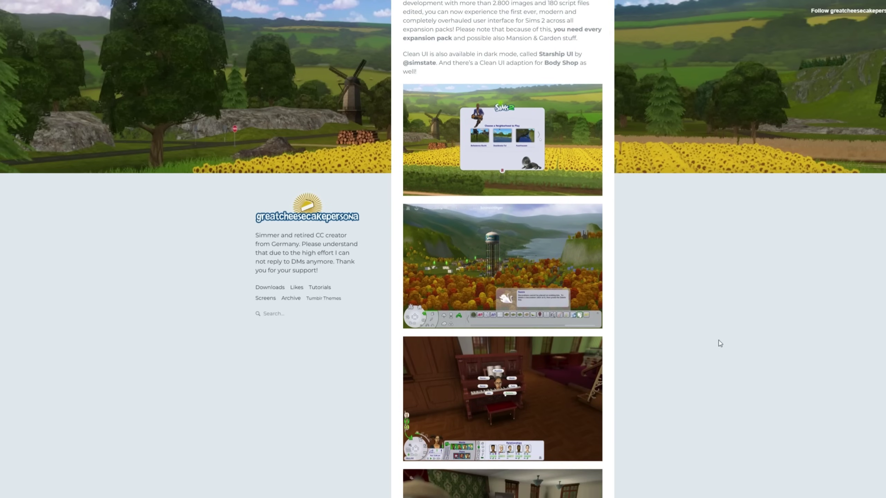
pyautogui.scroll(-8, 720, 344)
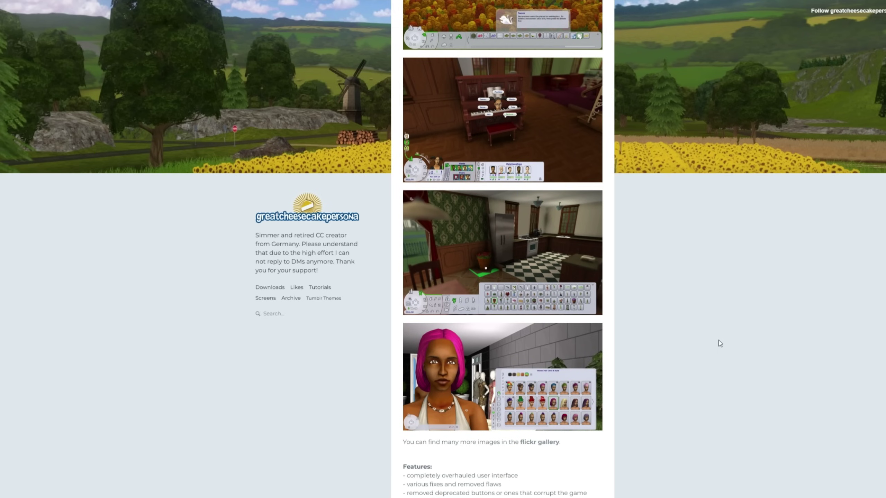
pyautogui.scroll(-6, 719, 344)
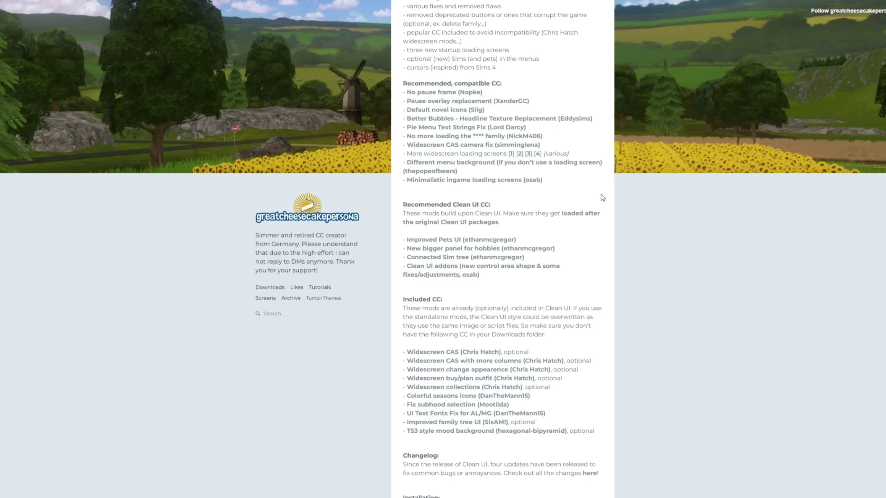
pyautogui.scroll(-1, 592, 237)
pyautogui.scroll(-8, 590, 237)
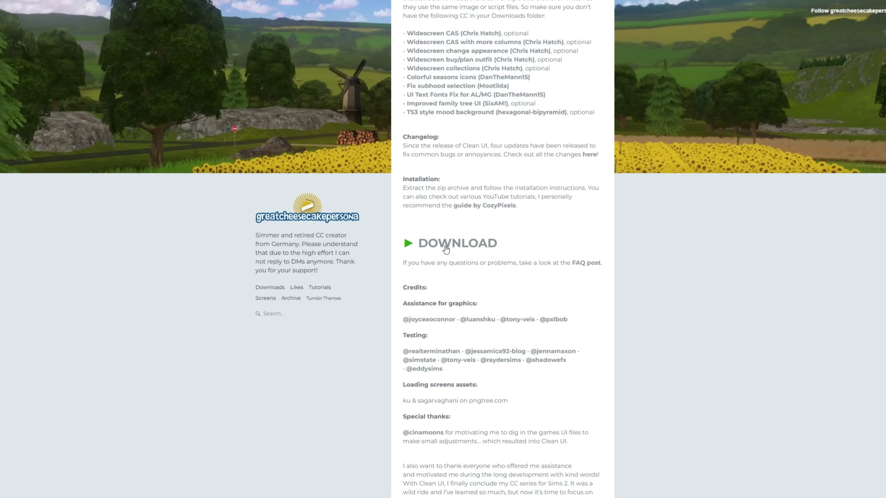
pyautogui.click(446, 249)
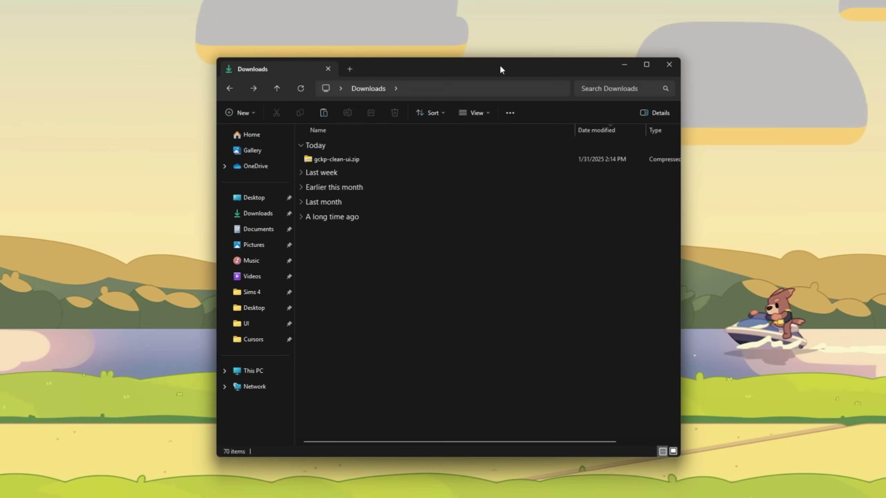
# Open gckp-clean-ui.zip in one window and Documents > EA Games in the other.
pyautogui.doubleClick(374, 159)
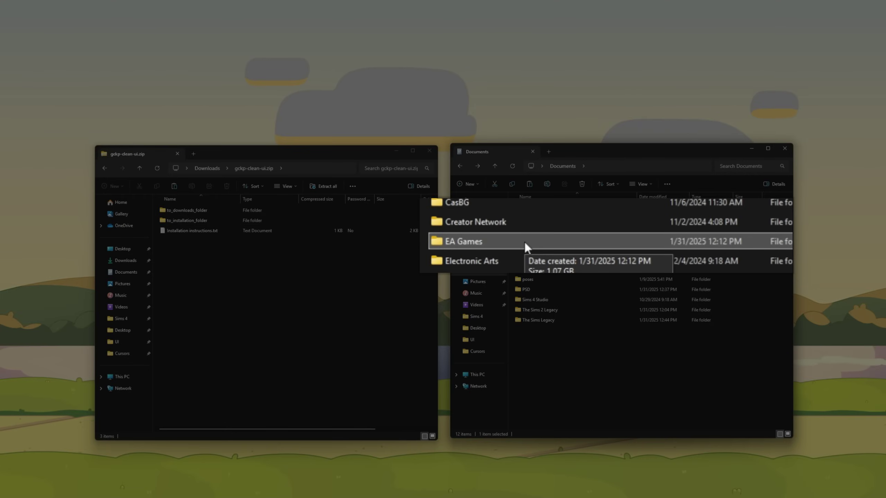
pyautogui.doubleClick(524, 240)
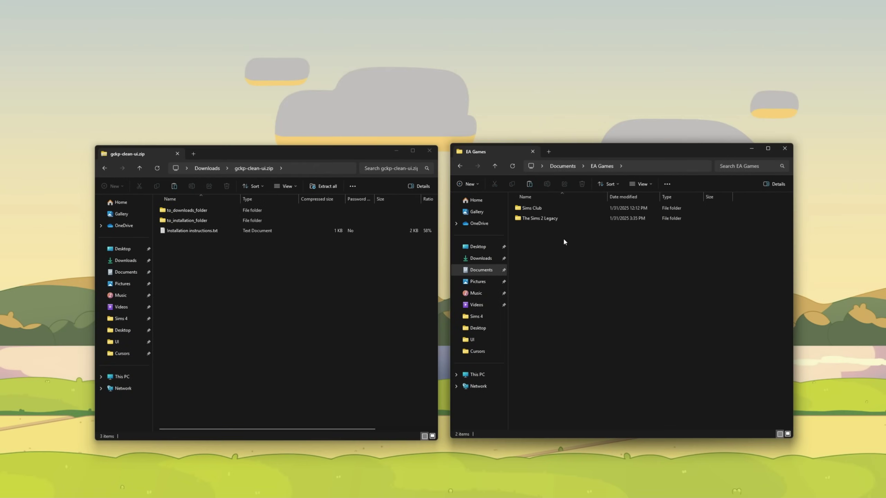
# Inside The Sims 2 Legacy, create a new folder named 'Downloads' and open it.
pyautogui.doubleClick(565, 218)
pyautogui.rightClick(564, 404)
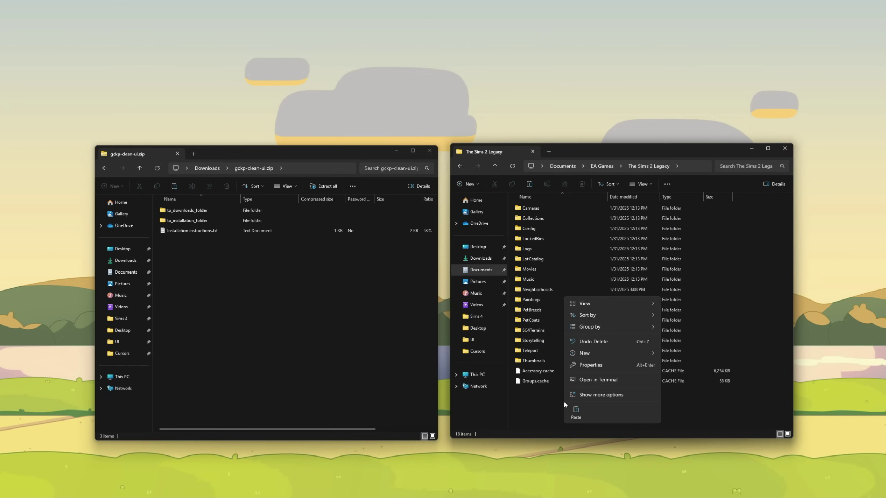
pyautogui.moveTo(632, 350)
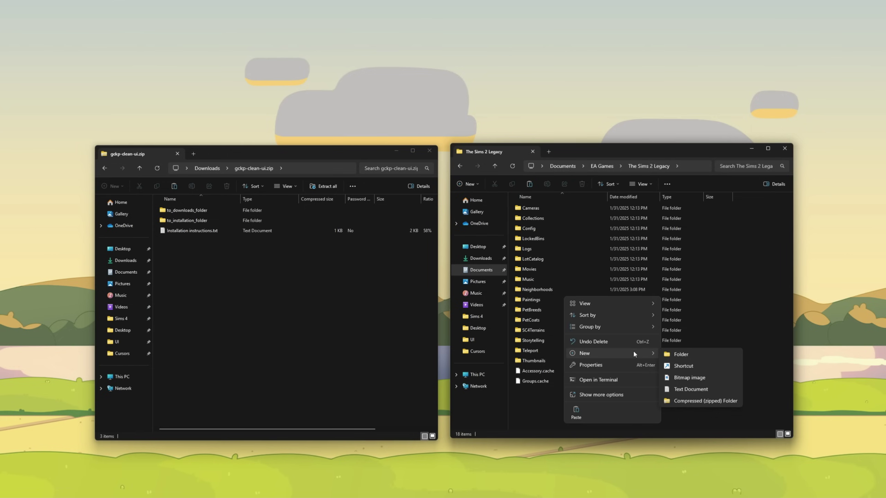
pyautogui.click(680, 354)
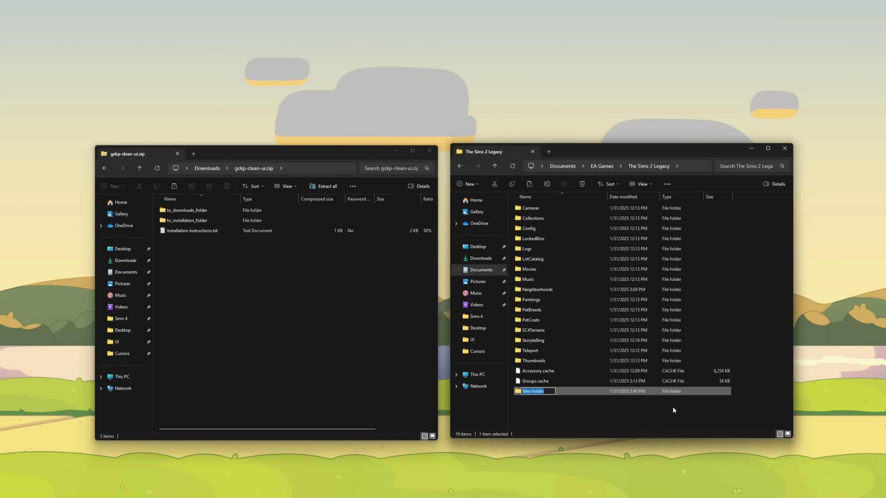
pyautogui.write('Downloads')
pyautogui.press('Return')
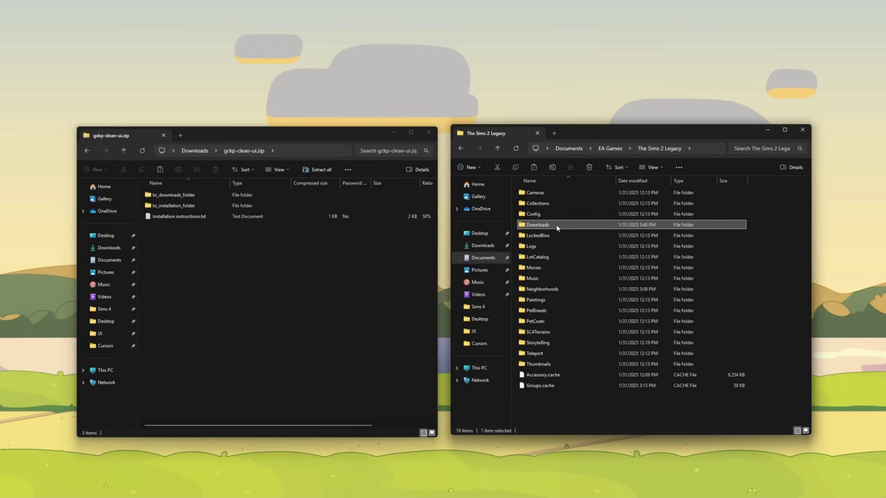
pyautogui.doubleClick(556, 225)
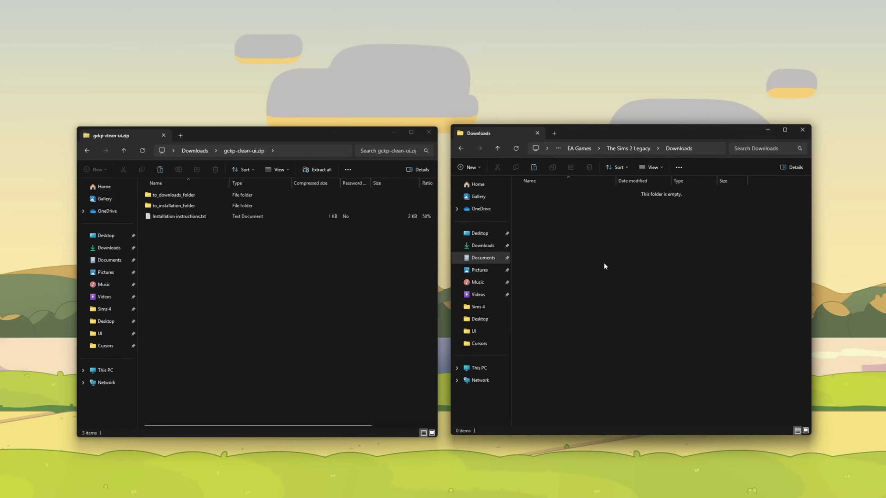
# In the zip window, open to_downloads_folder > gckp-clean-ui.
pyautogui.click(177, 195)
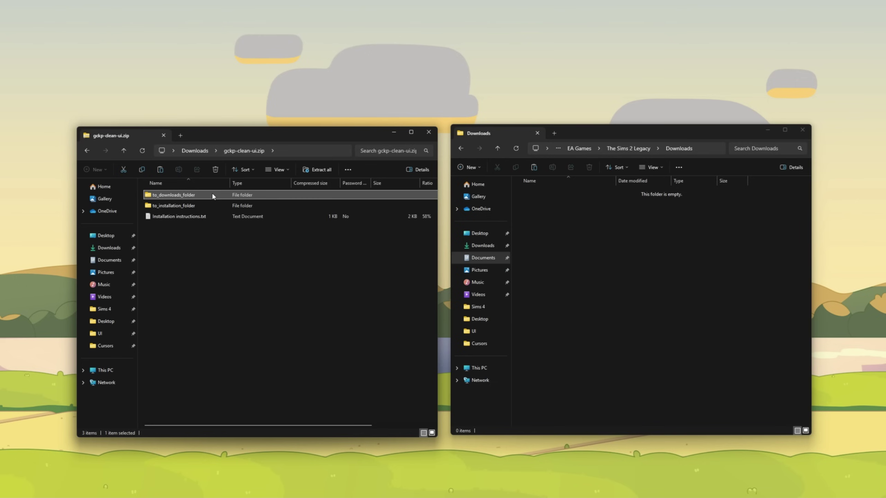
pyautogui.doubleClick(205, 198)
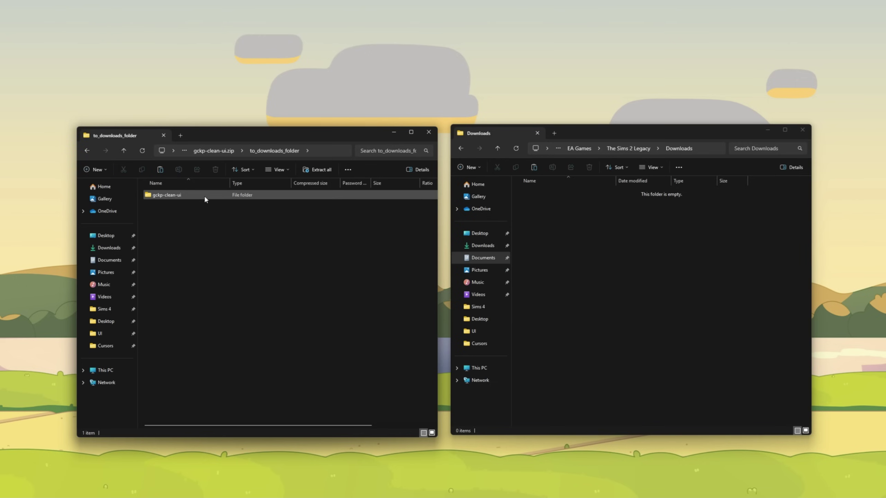
pyautogui.doubleClick(205, 197)
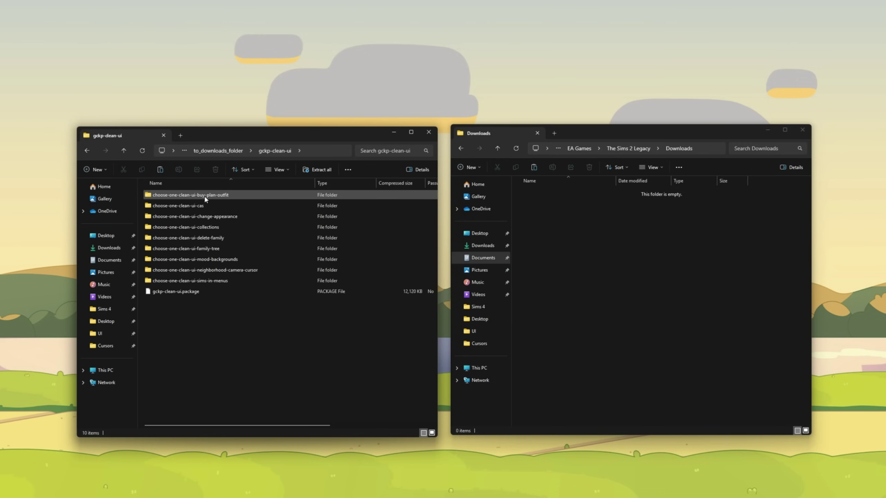
# Create a new folder named 'clean ui' inside the game's Downloads folder.
pyautogui.rightClick(573, 243)
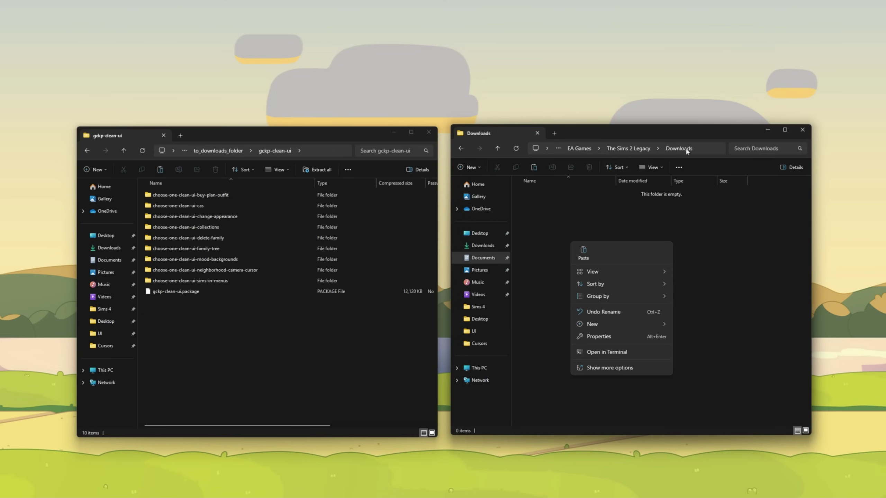
pyautogui.moveTo(651, 325)
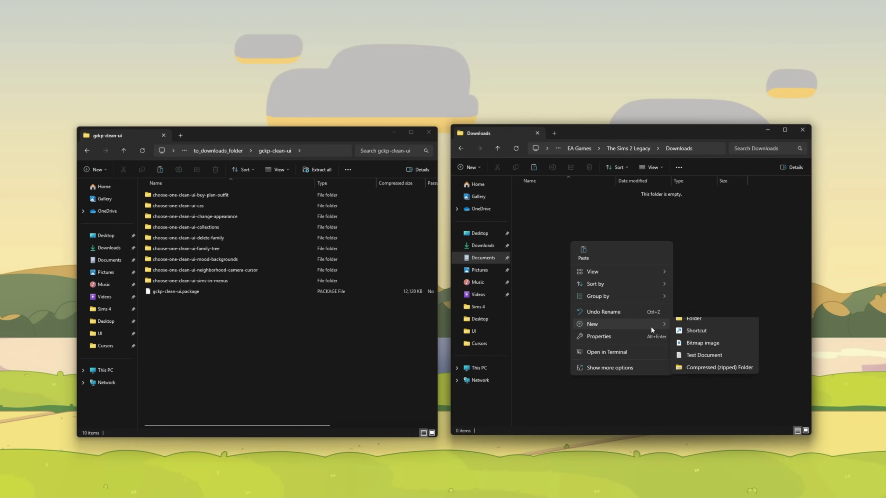
pyautogui.click(711, 324)
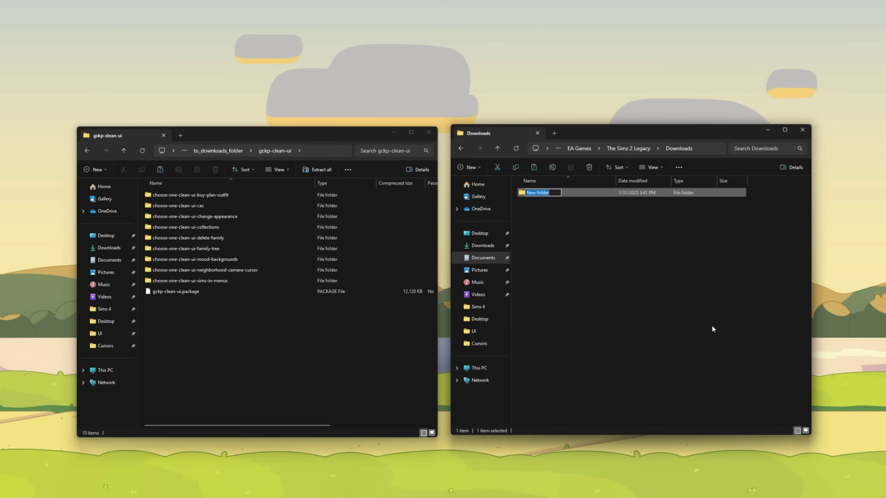
pyautogui.write('clean ui')
pyautogui.press('Return')
pyautogui.press('Return')
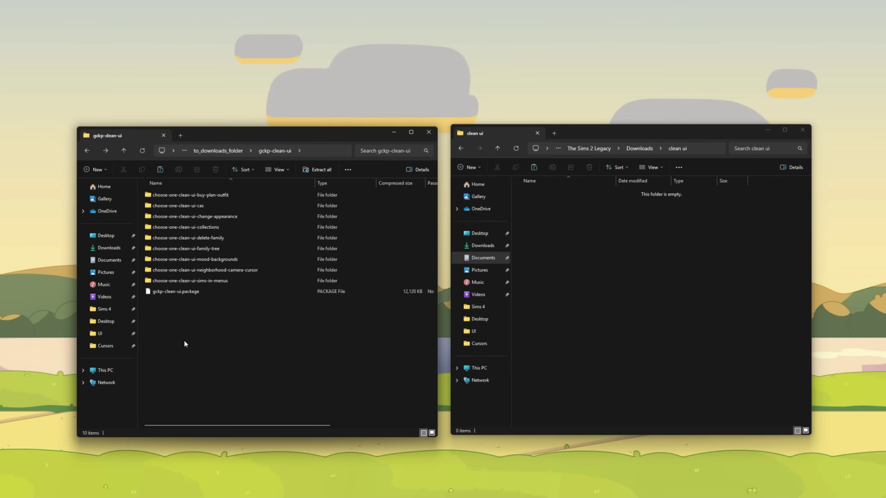
# Copy gckp-clean-ui.package into clean ui, then view the buy-plan-outfit comparison.jpg.
pyautogui.click(185, 294)
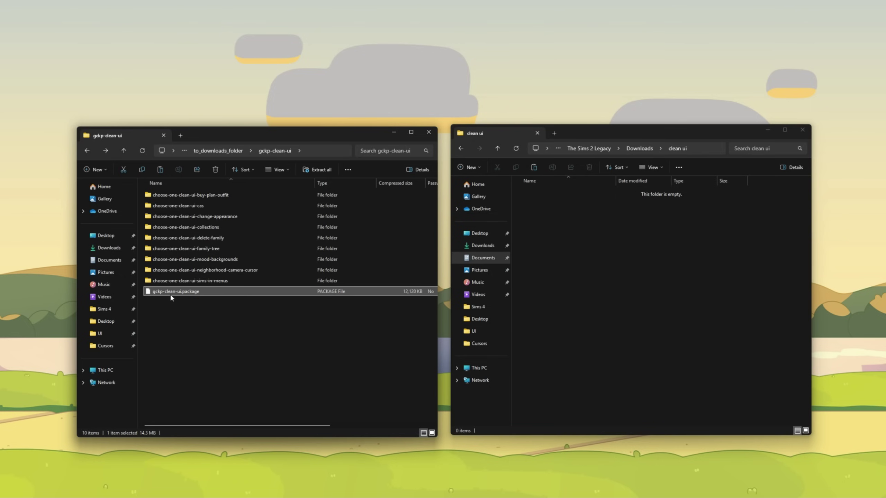
pyautogui.moveTo(213, 296); pyautogui.dragTo(673, 289)
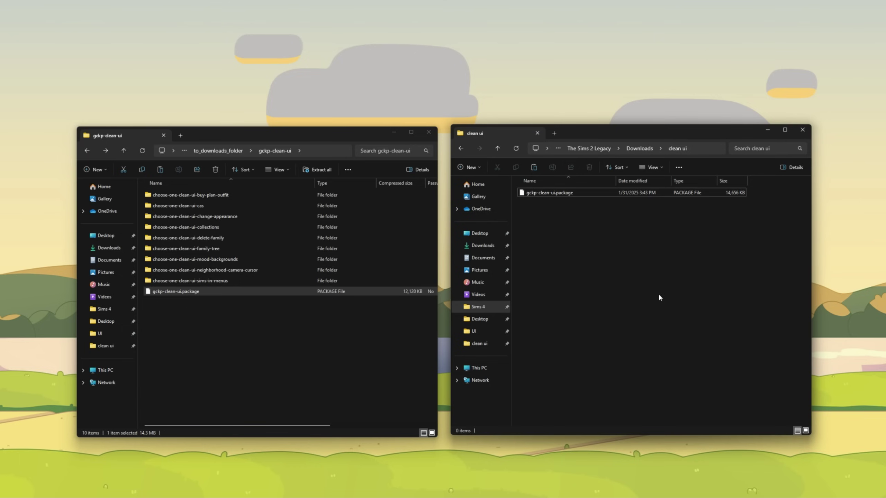
pyautogui.click(227, 197)
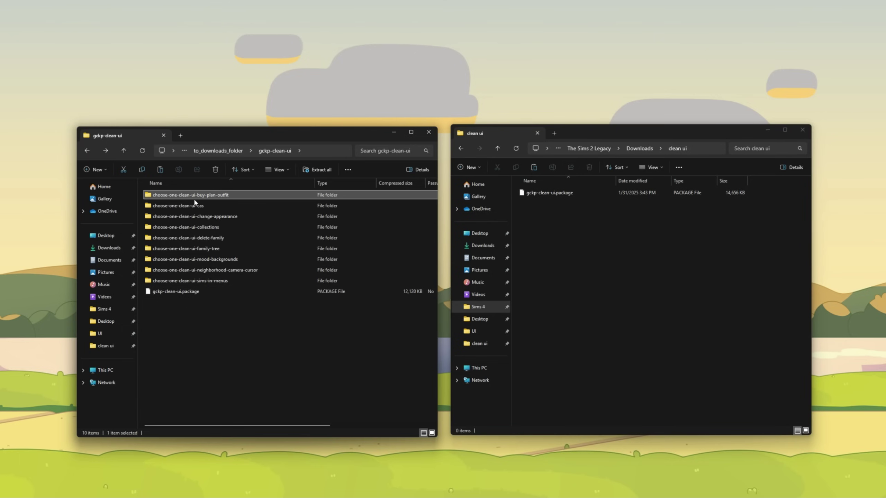
pyautogui.doubleClick(245, 196)
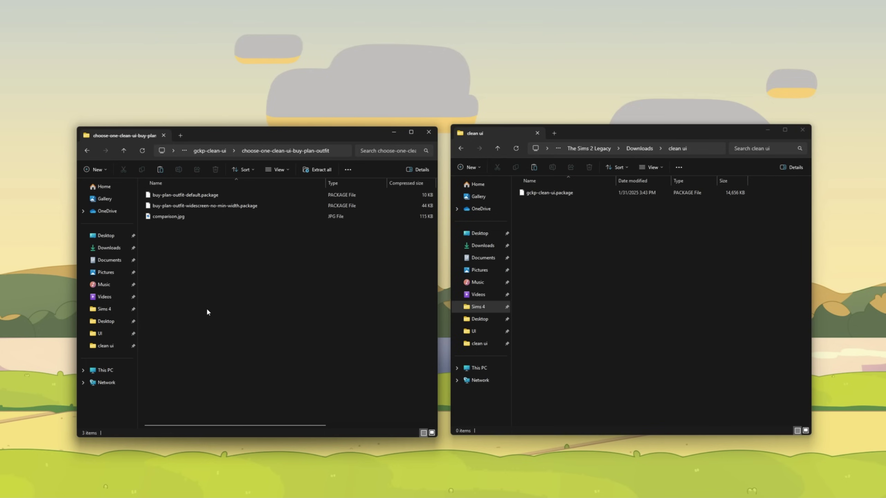
pyautogui.doubleClick(184, 217)
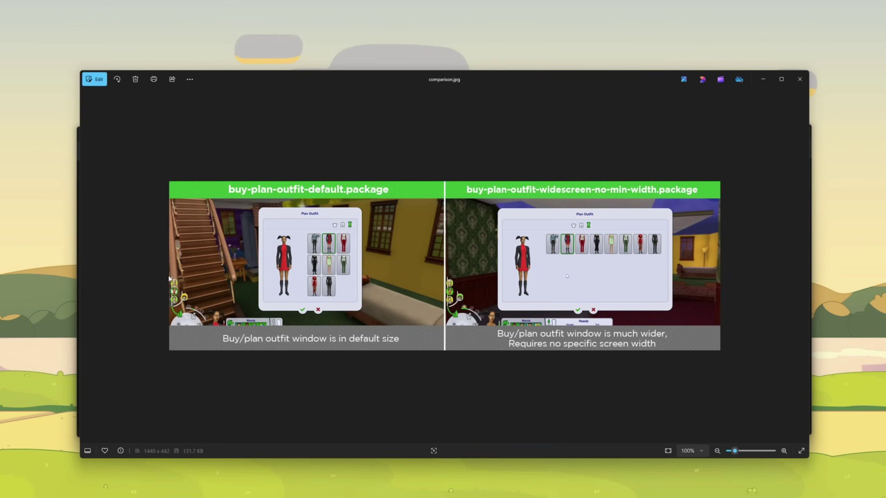
# Copy buy-plan-outfit-default.package into clean ui and return to gckp-clean-ui.
pyautogui.click(799, 79)
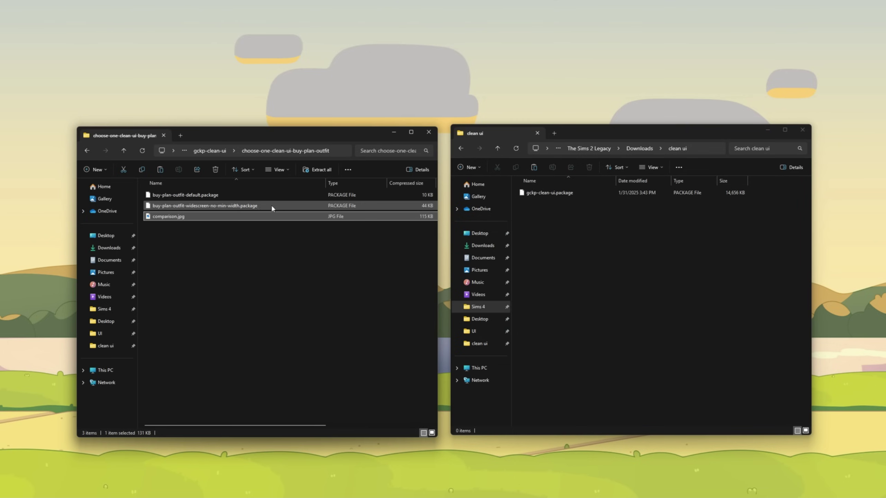
pyautogui.click(216, 197)
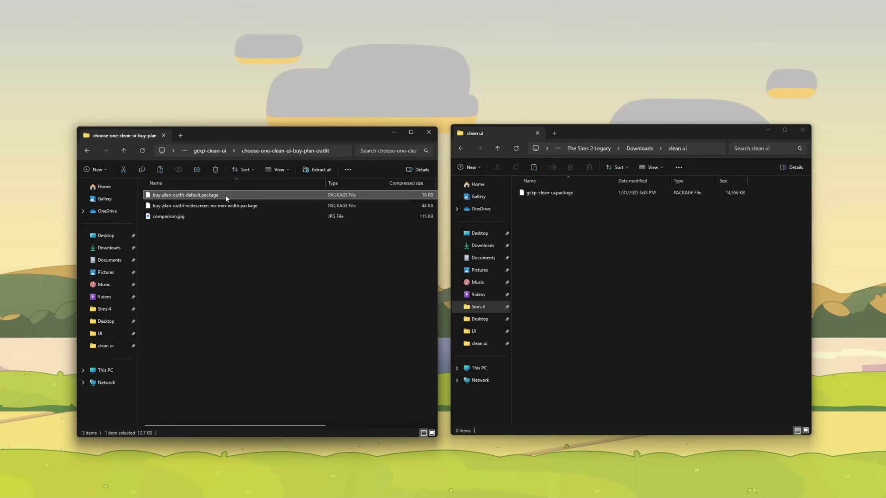
pyautogui.moveTo(225, 194); pyautogui.dragTo(619, 231)
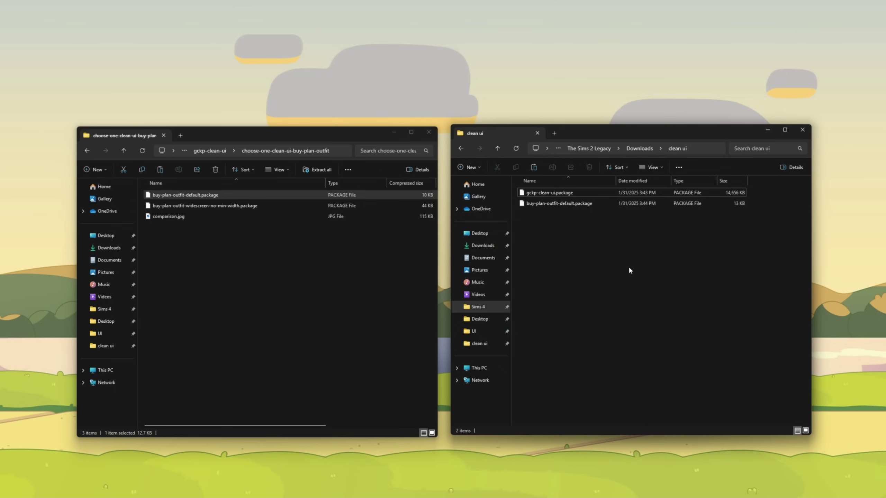
pyautogui.click(87, 151)
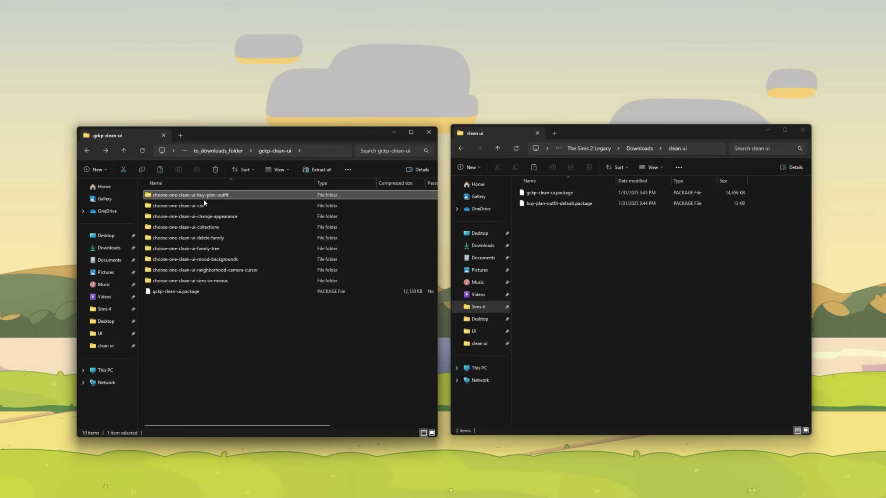
# Review the CAS comparison.jpg, then copy cas-default.package into the clean ui folder.
pyautogui.click(207, 206)
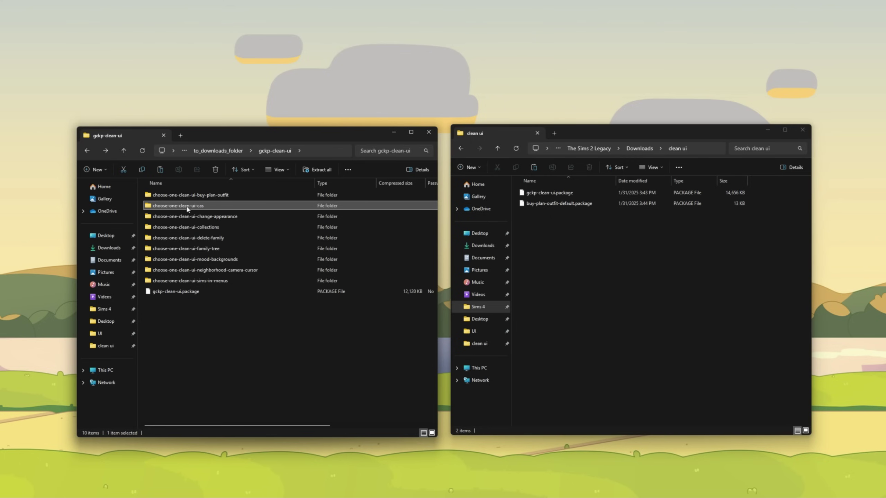
pyautogui.doubleClick(210, 206)
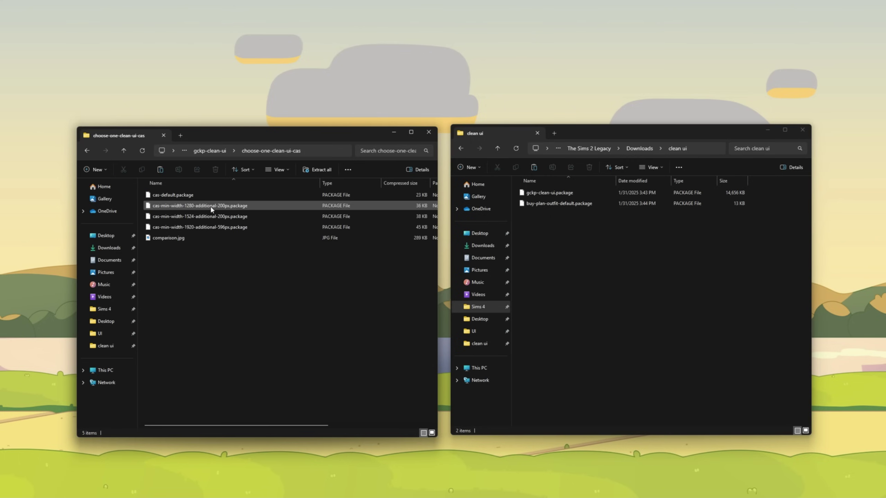
pyautogui.click(175, 240)
pyautogui.doubleClick(175, 239)
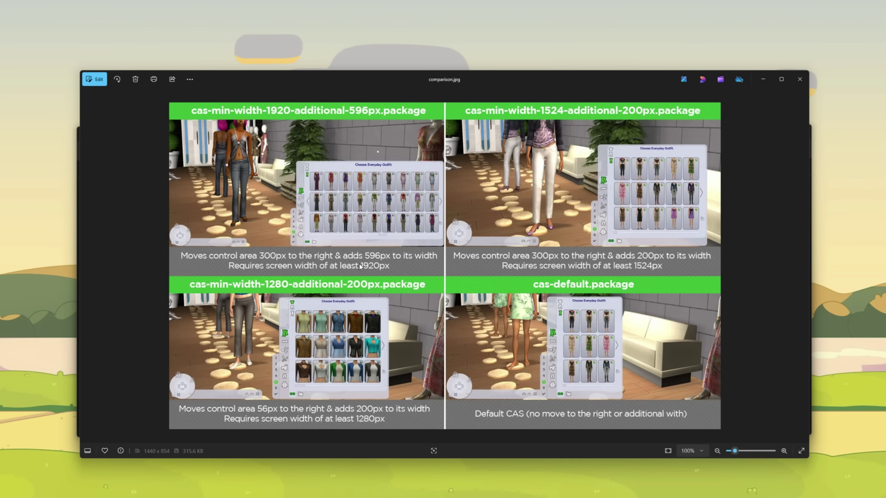
pyautogui.click(799, 79)
pyautogui.click(210, 195)
pyautogui.moveTo(210, 197); pyautogui.dragTo(557, 247)
# View the comparison.jpg in the choose-one-clean-ui-change-appearance folder.
pyautogui.click(87, 151)
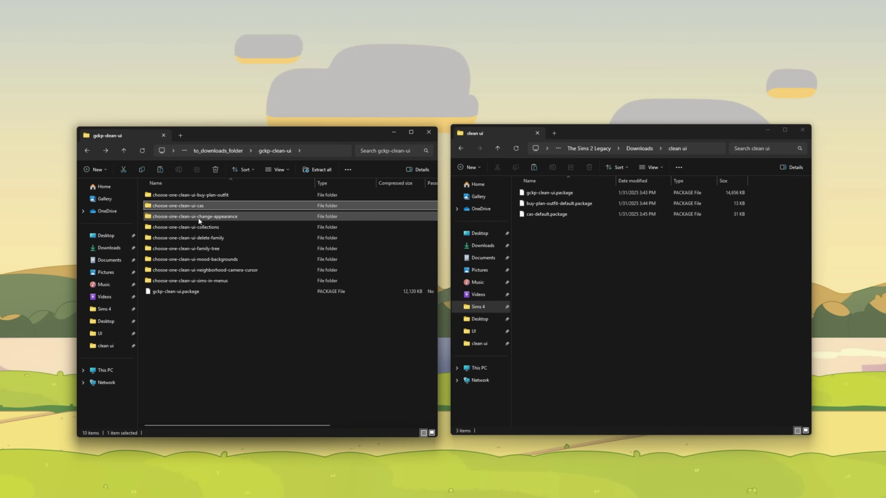
pyautogui.click(217, 216)
pyautogui.doubleClick(231, 217)
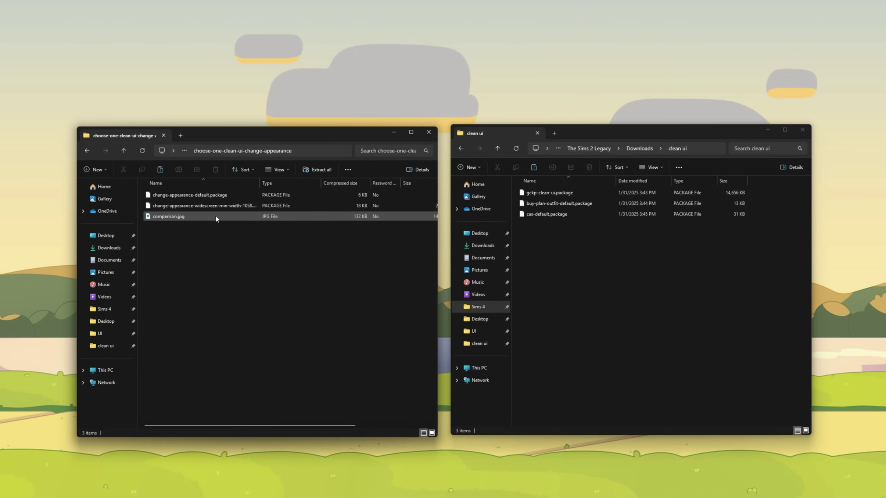
pyautogui.doubleClick(216, 216)
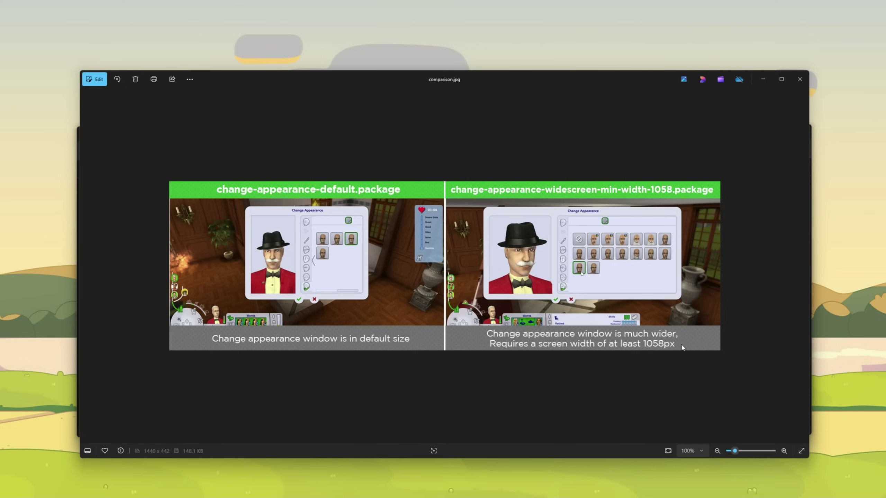
pyautogui.hotkey('alt', 'F4')
# Paste change-appearance-default.package into clean ui, then select the collections options folder.
pyautogui.click(195, 195)
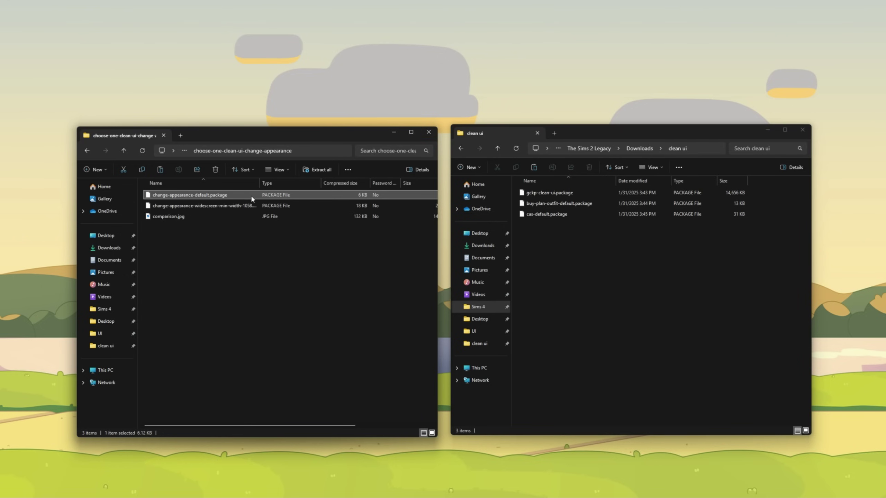
pyautogui.click(591, 231)
pyautogui.hotkey('ctrl', 'v')
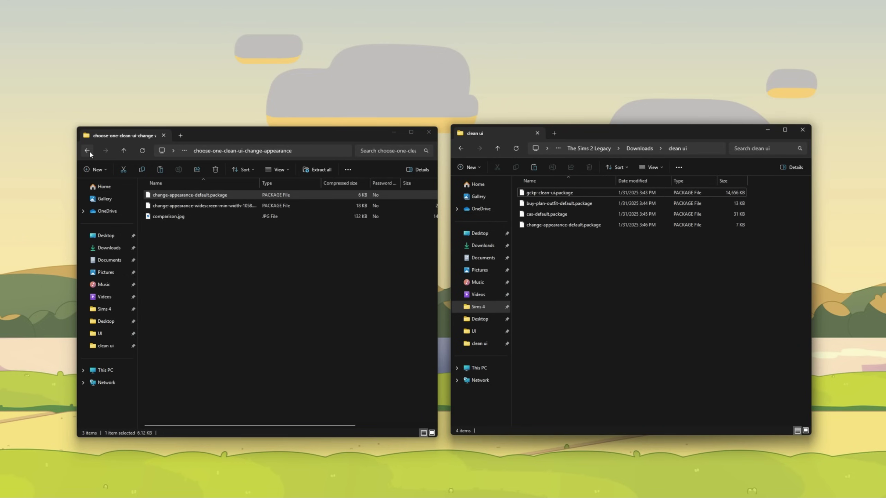
pyautogui.click(87, 151)
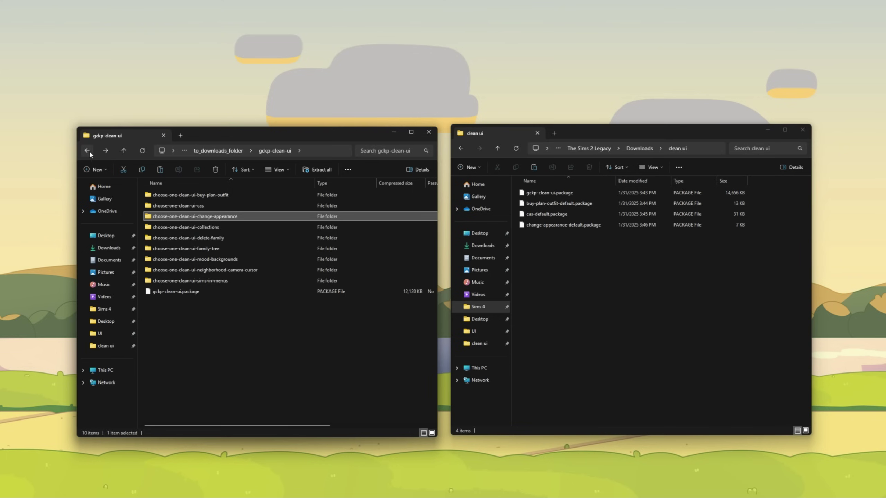
pyautogui.click(219, 228)
# After viewing the collections comparison.jpg, copy collections-default.package into clean ui and return.
pyautogui.doubleClick(220, 228)
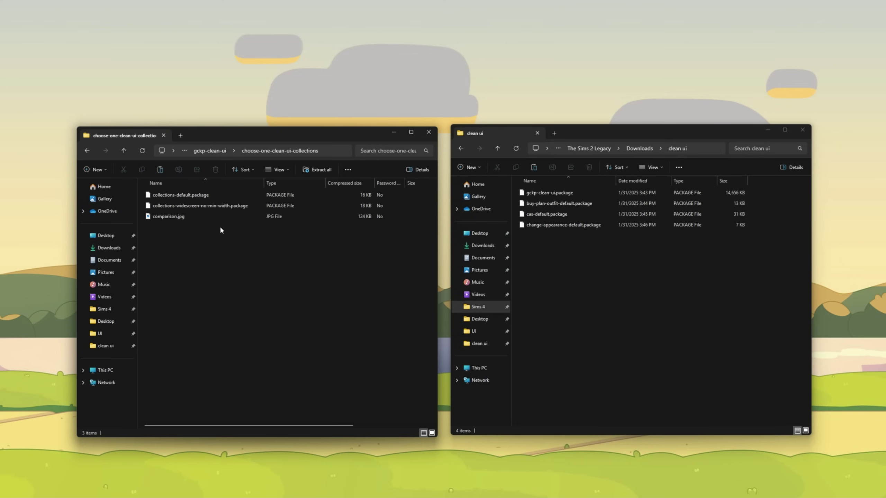
pyautogui.doubleClick(176, 216)
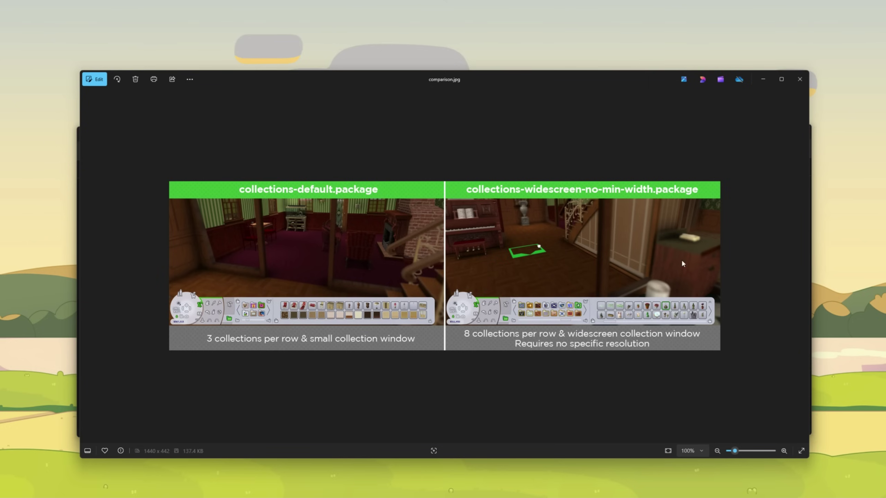
pyautogui.click(803, 84)
pyautogui.moveTo(180, 195); pyautogui.dragTo(533, 250)
pyautogui.click(87, 151)
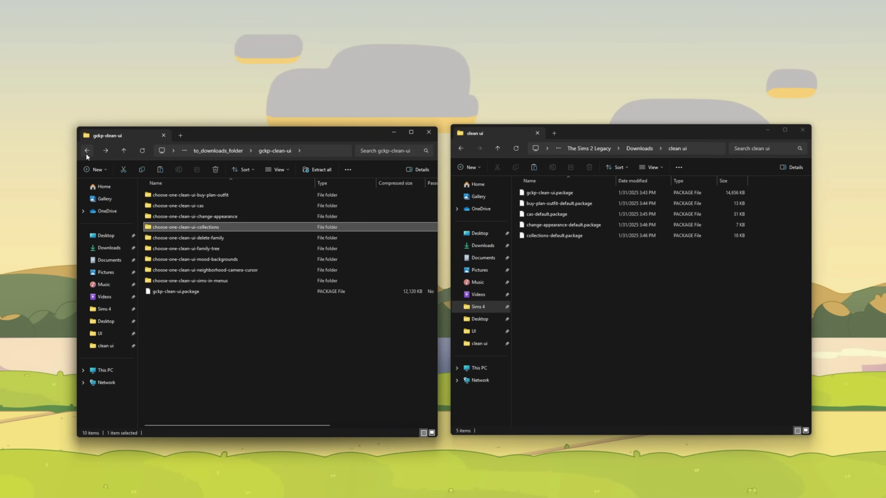
# After viewing the delete-family comparison.jpg, copy visible-delete-family-button.package into clean ui and return.
pyautogui.click(249, 242)
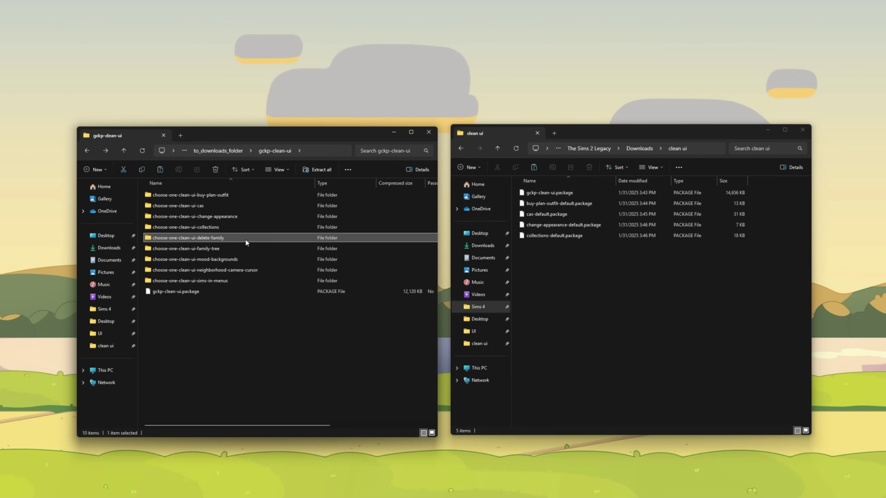
pyautogui.doubleClick(245, 240)
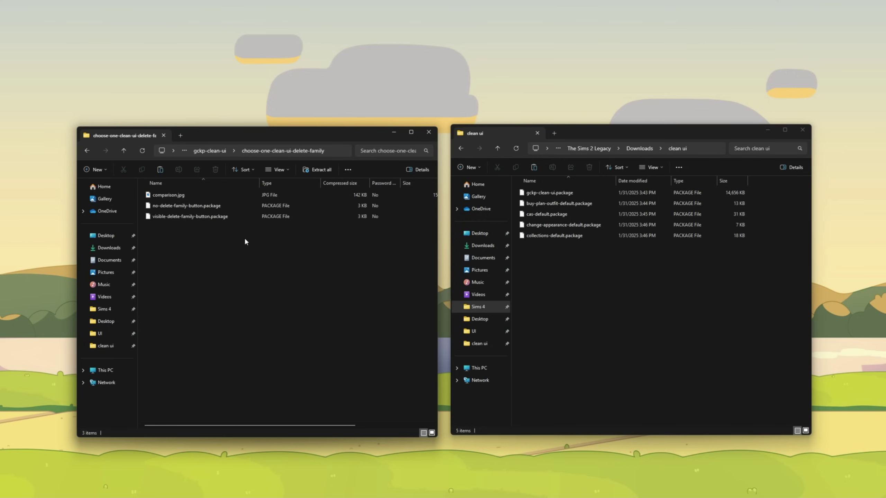
pyautogui.doubleClick(188, 193)
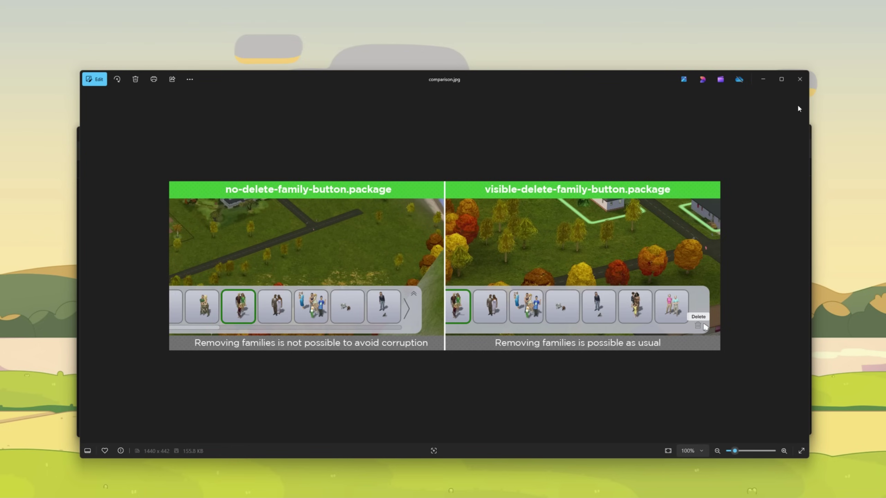
pyautogui.click(800, 84)
pyautogui.moveTo(193, 217); pyautogui.dragTo(554, 251)
pyautogui.click(574, 249)
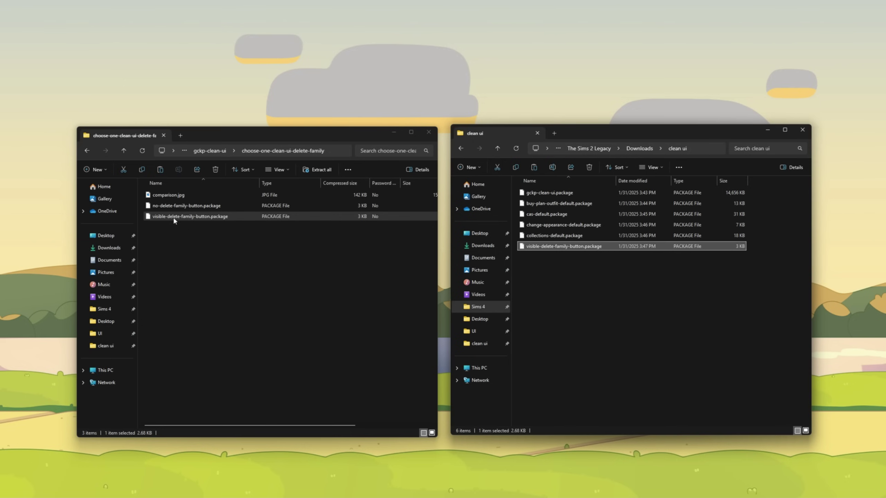
pyautogui.click(87, 151)
# Check the family-tree comparison image, then copy family-tree-default.package into the clean ui folder.
pyautogui.click(233, 250)
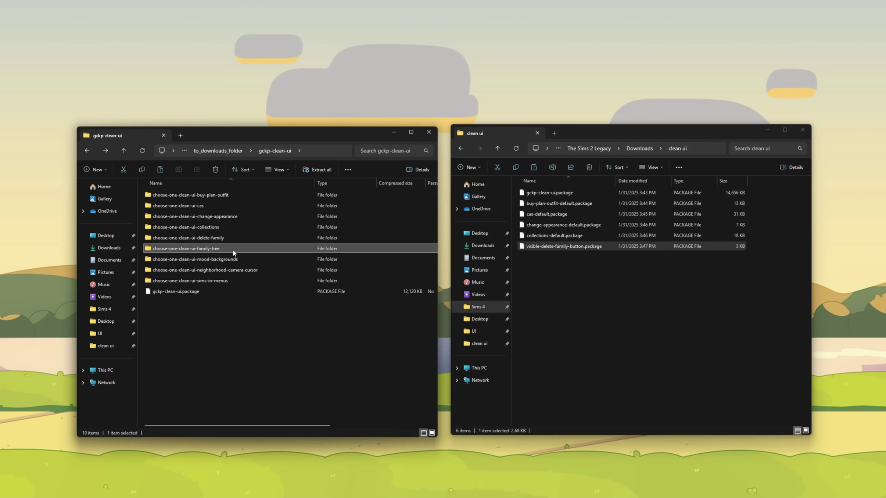
pyautogui.doubleClick(233, 248)
pyautogui.doubleClick(274, 249)
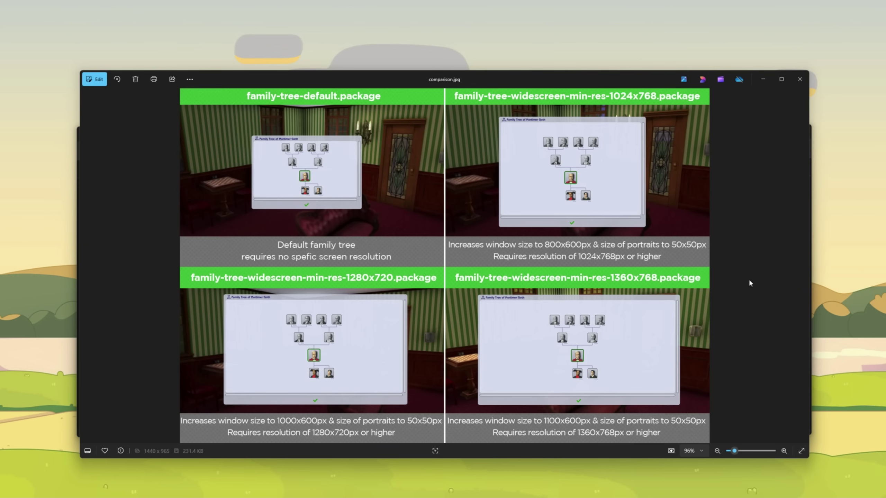
pyautogui.click(799, 80)
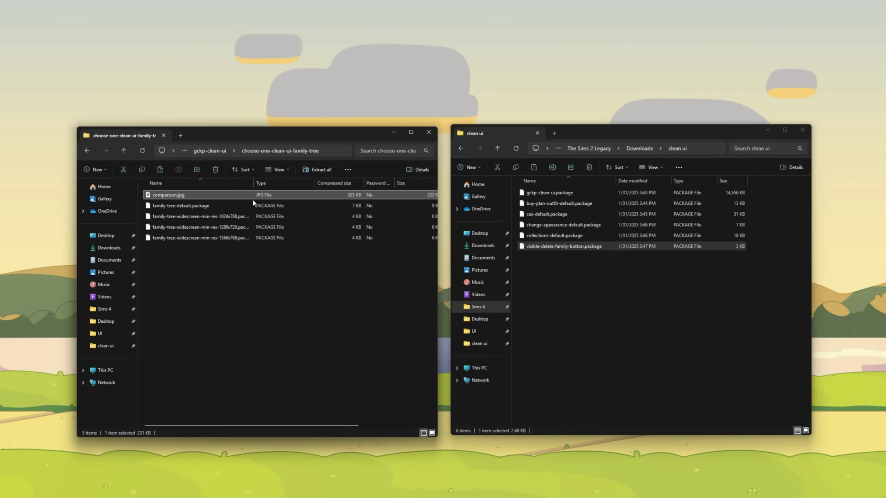
pyautogui.moveTo(253, 205); pyautogui.dragTo(560, 274)
pyautogui.click(87, 151)
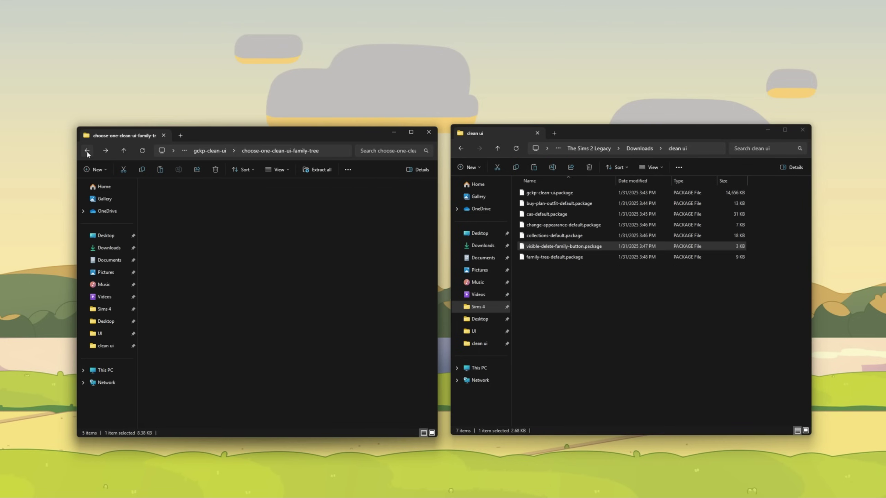
# Preview the 4-stage and default mood backgrounds animations from the mood-backgrounds options folder.
pyautogui.doubleClick(197, 259)
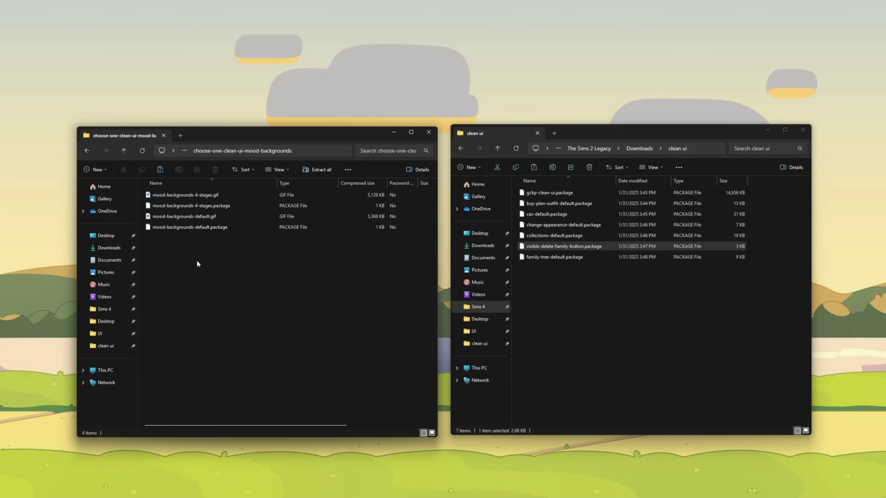
pyautogui.doubleClick(199, 196)
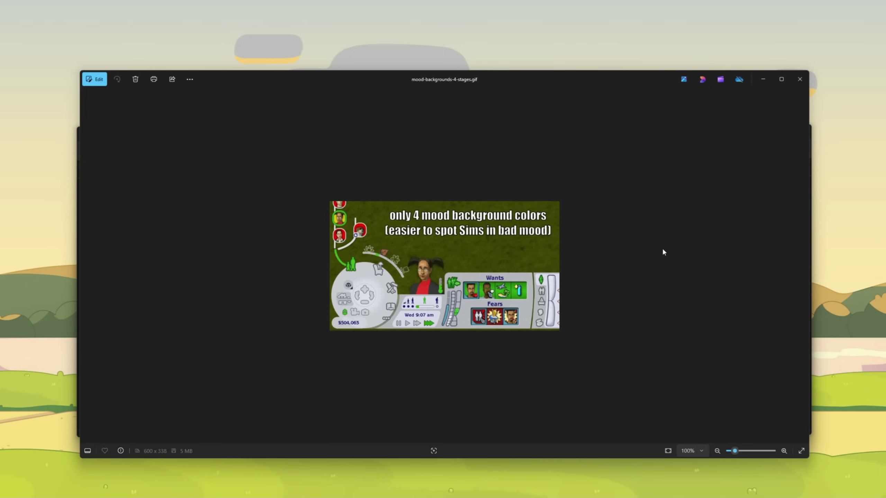
pyautogui.hotkey('alt', 'F4')
pyautogui.click(213, 219)
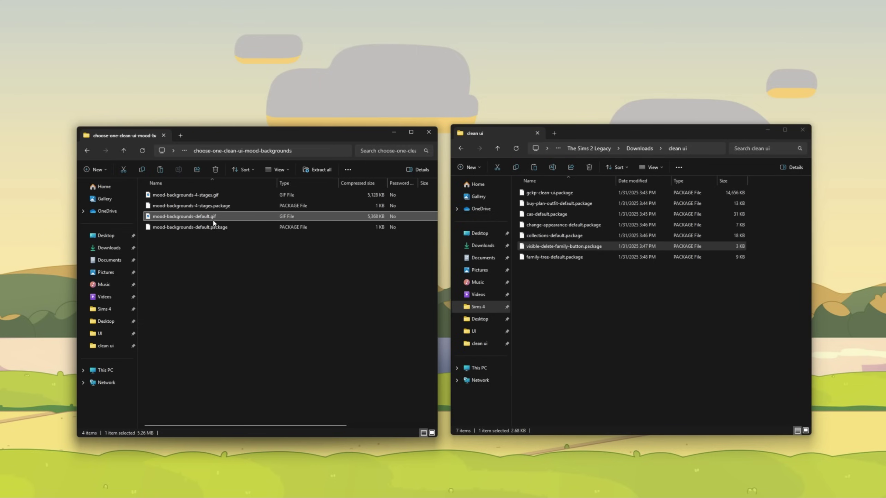
pyautogui.doubleClick(218, 215)
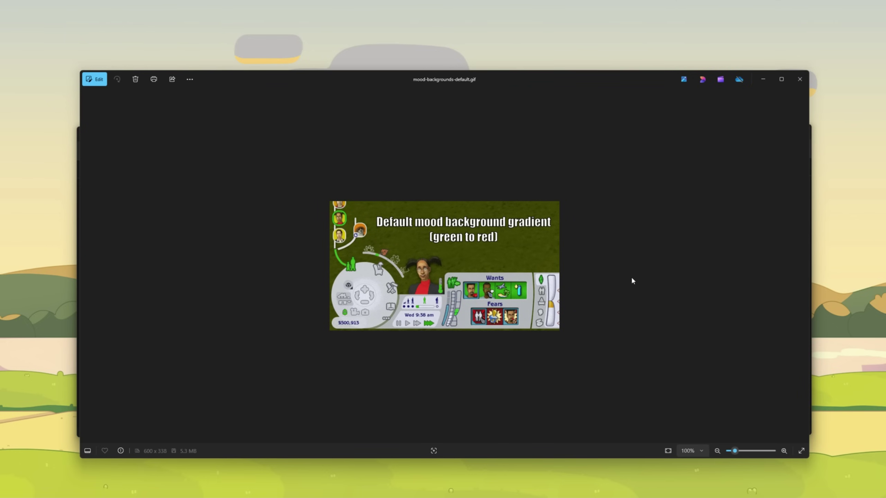
# Copy mood-backgrounds-default.package into clean ui and return to gckp-clean-ui.
pyautogui.click(793, 86)
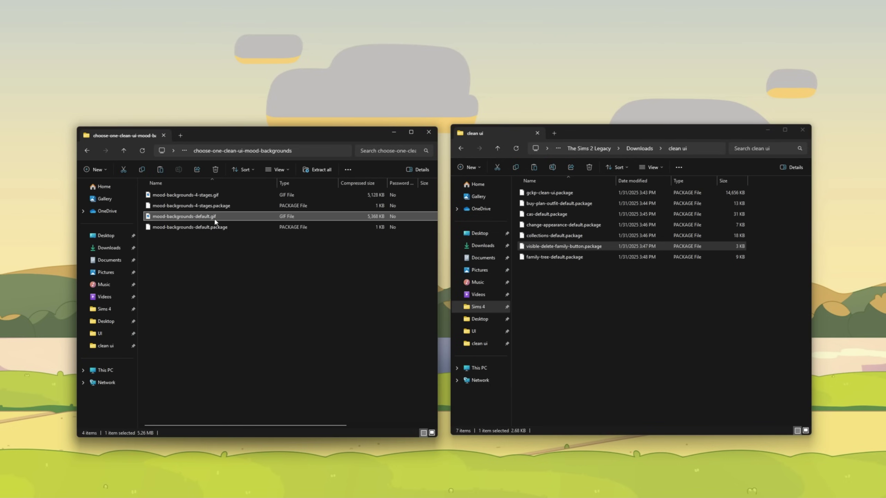
pyautogui.moveTo(217, 227); pyautogui.dragTo(633, 299)
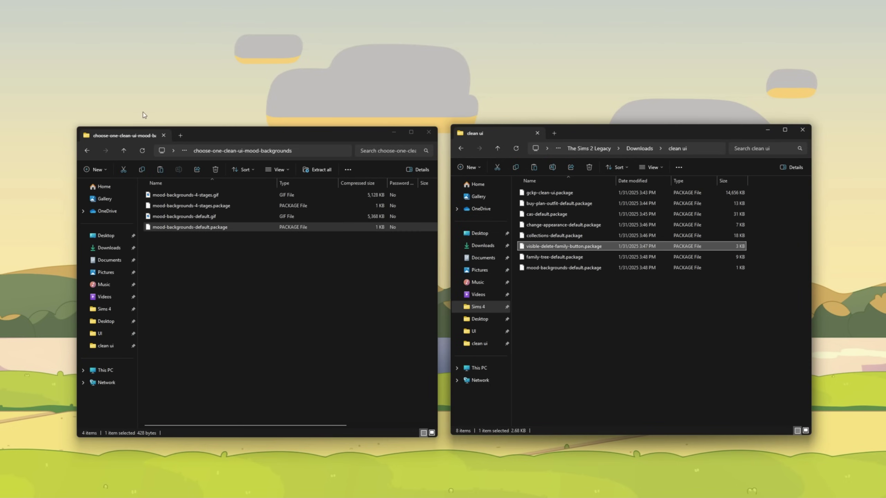
pyautogui.click(87, 150)
# After checking its comparison image, copy neighborhood-camera-cursor-default.package into the clean ui folder.
pyautogui.click(271, 272)
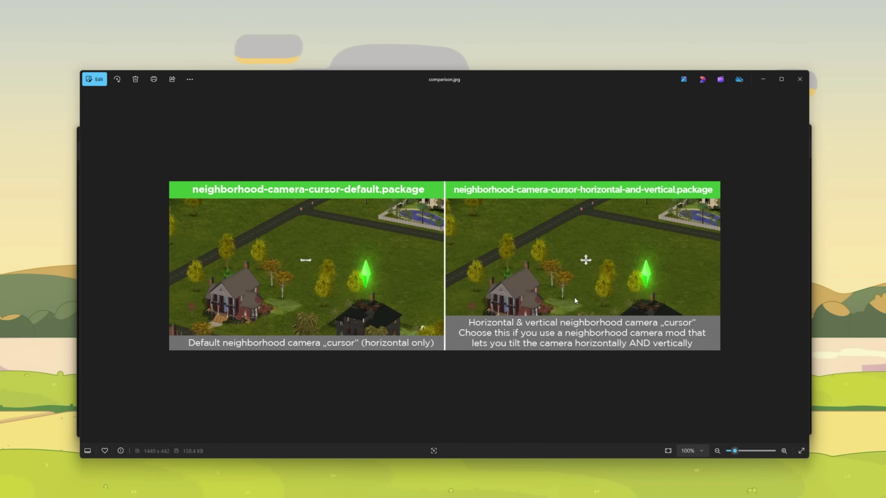
pyautogui.click(799, 82)
pyautogui.moveTo(271, 203); pyautogui.dragTo(610, 313)
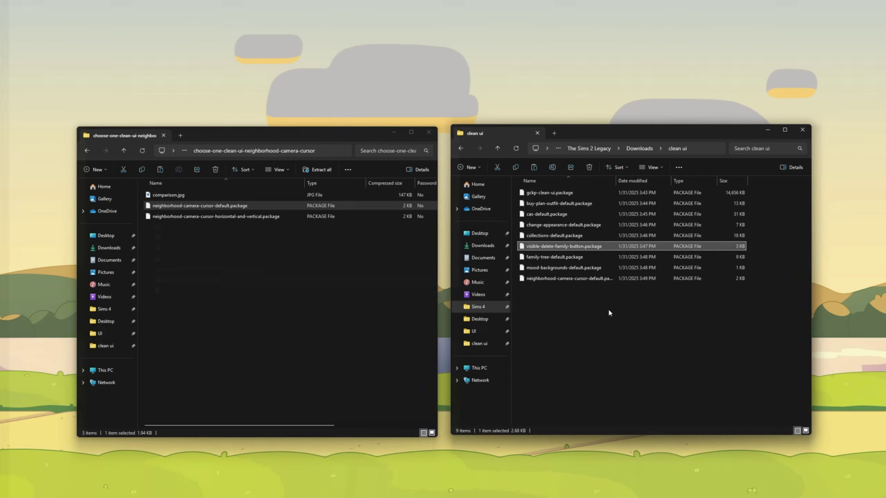
pyautogui.hotkey('alt', 'Left')
pyautogui.click(237, 281)
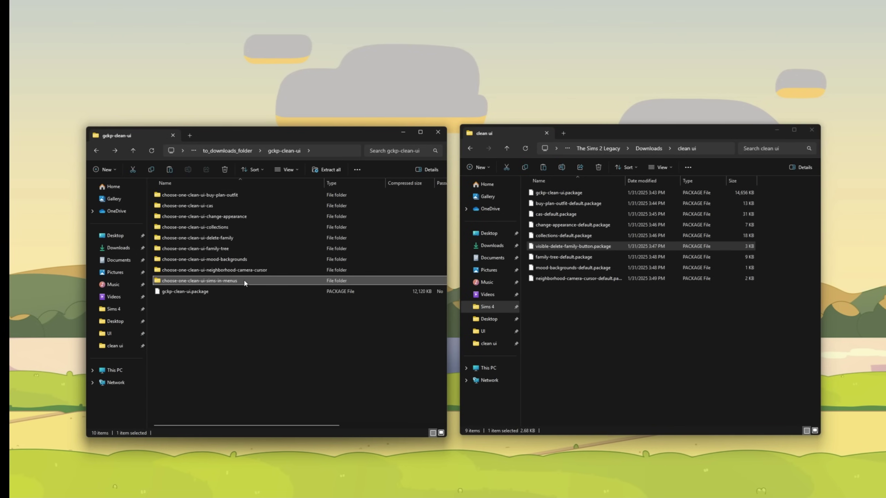
# Open the sims-in-menus options folder and review its comparison image.
pyautogui.doubleClick(244, 281)
pyautogui.doubleClick(202, 196)
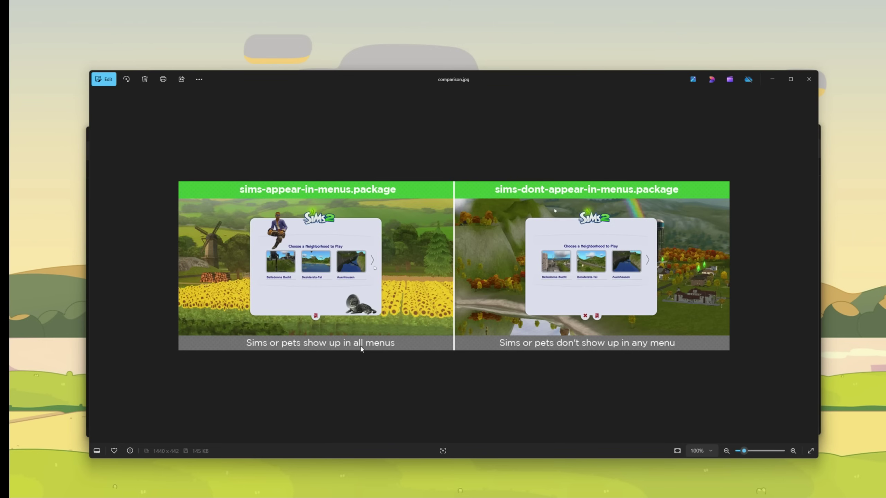
pyautogui.scroll(1, 367, 368)
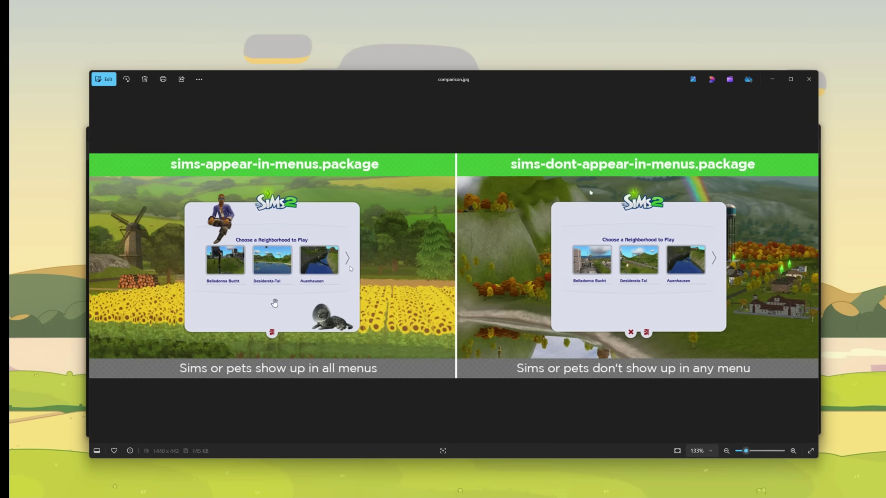
pyautogui.scroll(-2, 525, 215)
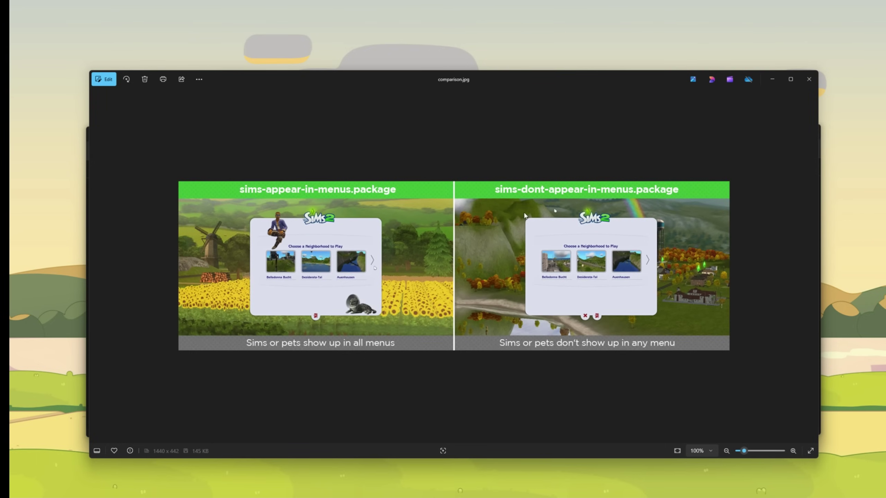
pyautogui.click(809, 80)
# Copy sims-appear-in-menus.package into clean ui, return to gckp-clean-ui, and clear the selection.
pyautogui.click(250, 207)
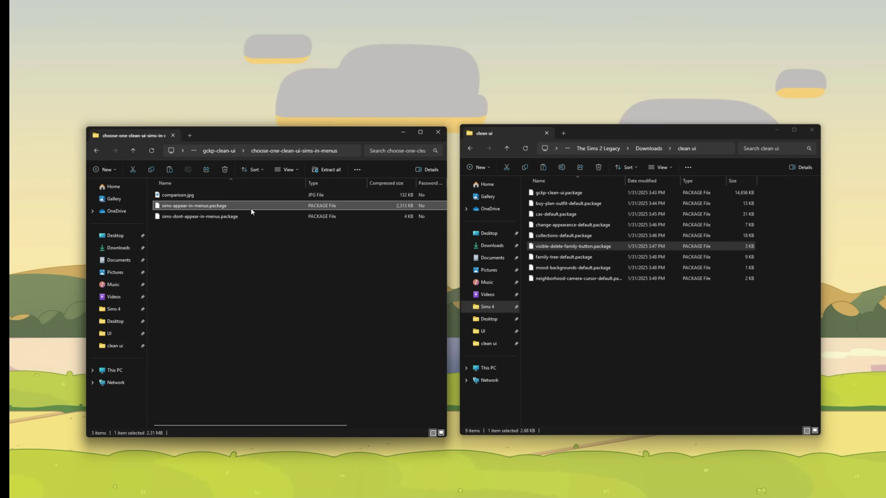
pyautogui.moveTo(250, 207); pyautogui.dragTo(608, 324)
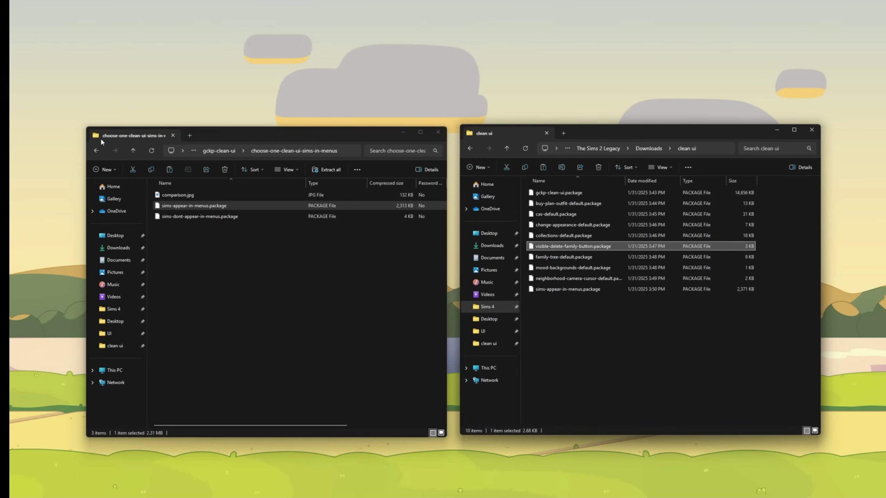
pyautogui.click(95, 151)
pyautogui.click(308, 361)
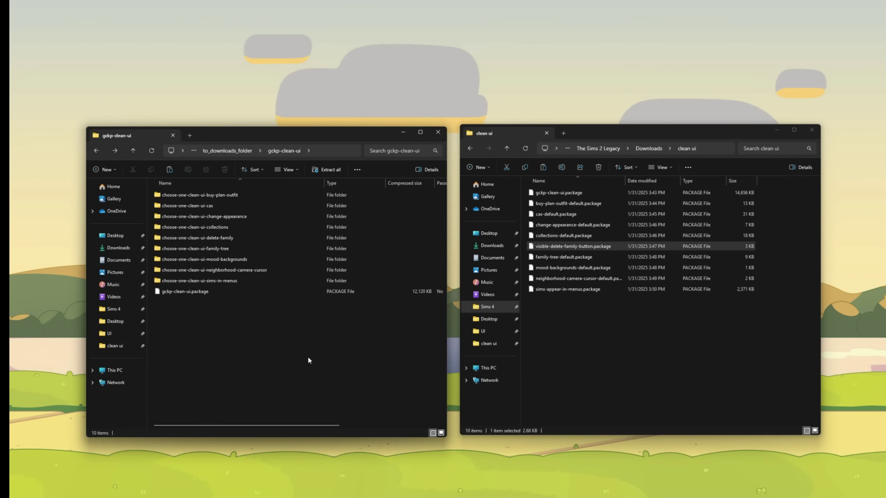
# Go back to the zip's root and open to_installation_folder.
pyautogui.click(97, 151)
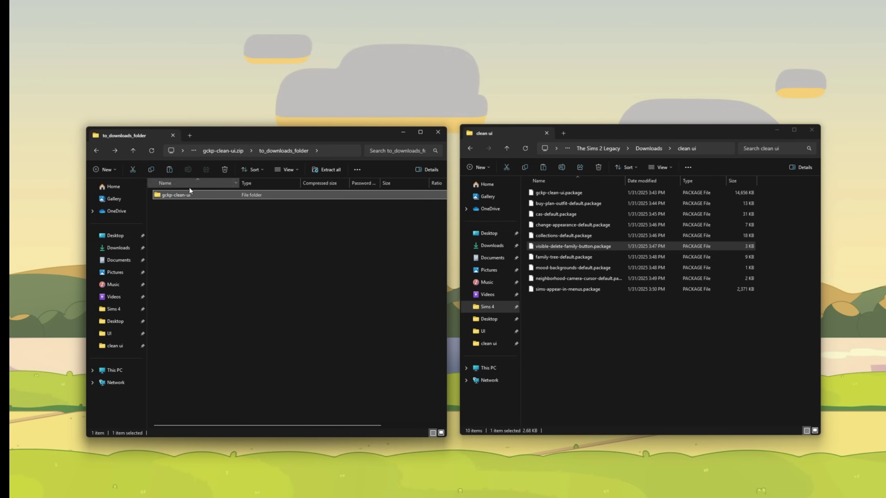
pyautogui.click(95, 151)
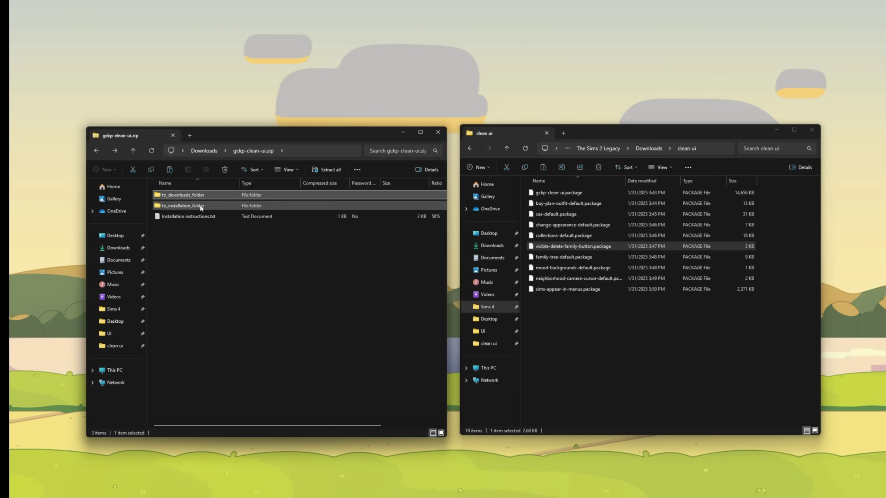
pyautogui.click(201, 207)
pyautogui.doubleClick(211, 205)
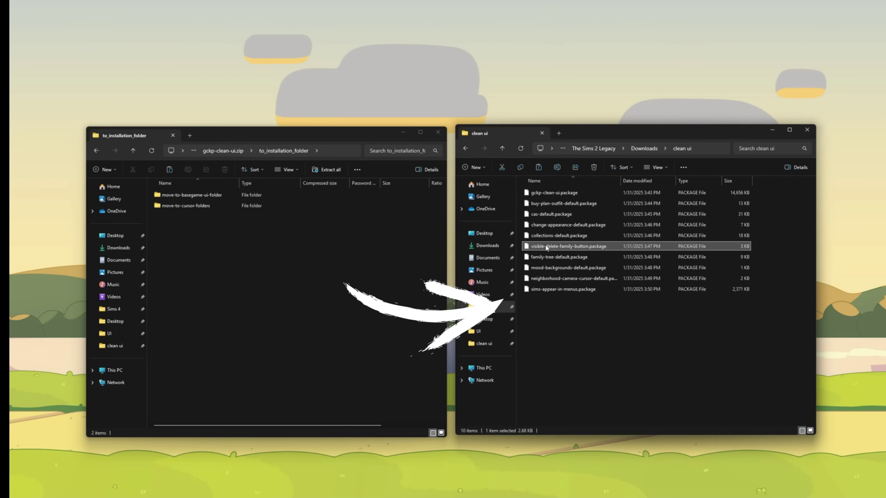
# In the other window, browse Documents to The Sims 2 Legacy\Base\TSData\Res\UI.
pyautogui.click(487, 258)
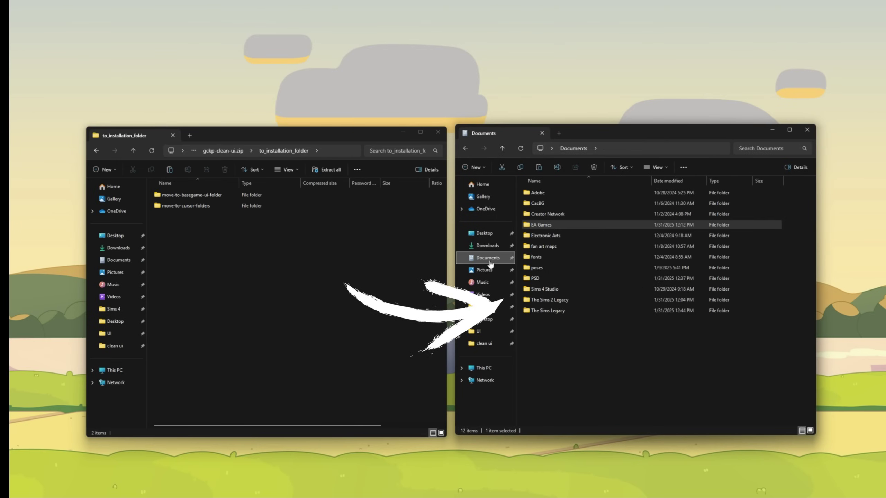
pyautogui.click(575, 300)
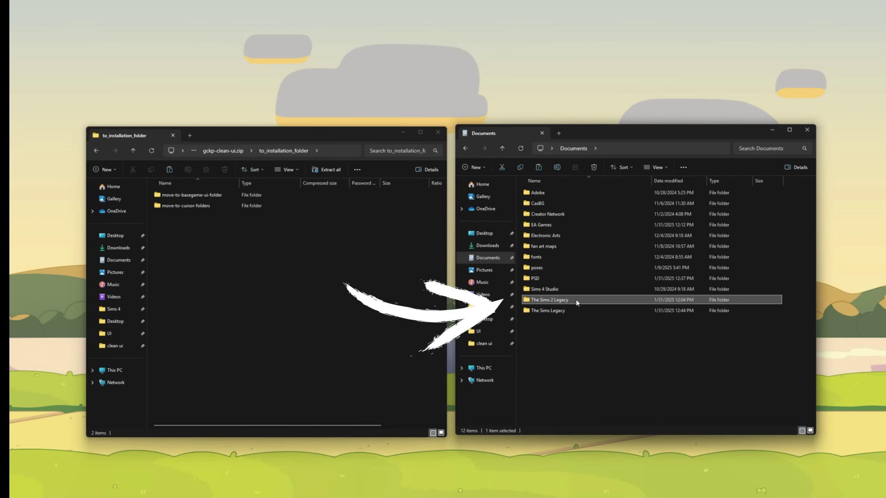
pyautogui.doubleClick(575, 299)
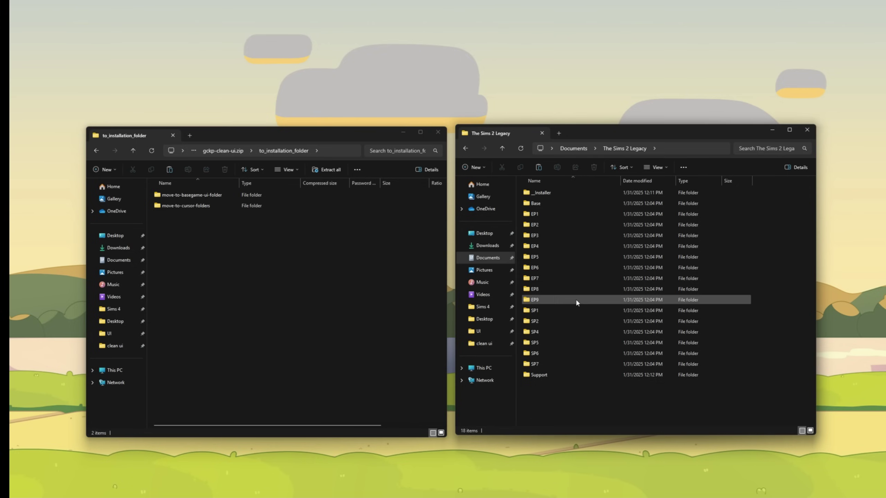
pyautogui.click(557, 205)
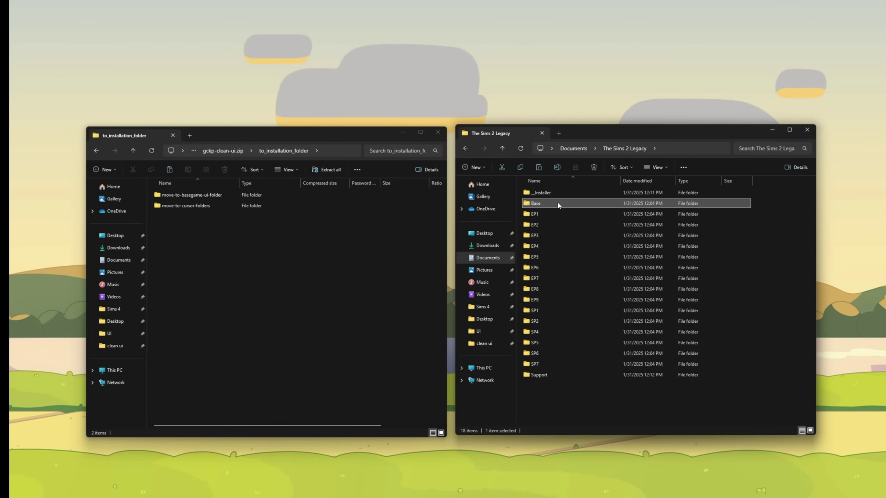
pyautogui.doubleClick(558, 203)
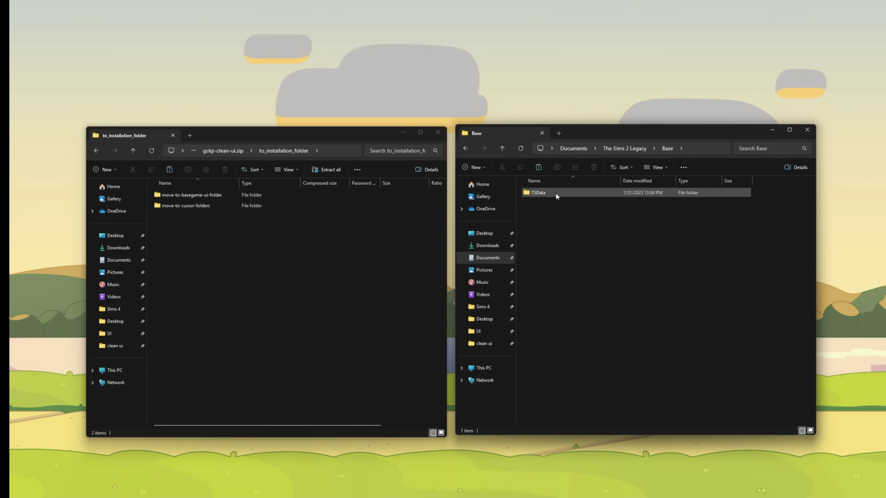
pyautogui.doubleClick(555, 193)
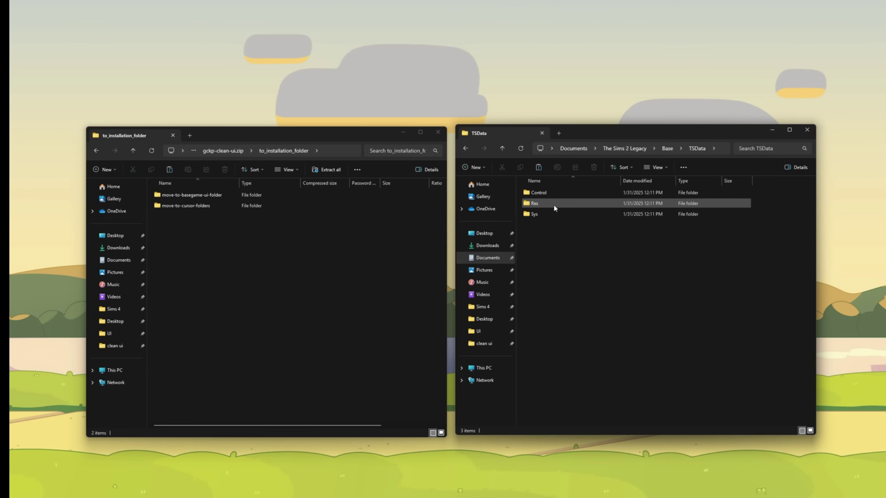
pyautogui.doubleClick(554, 205)
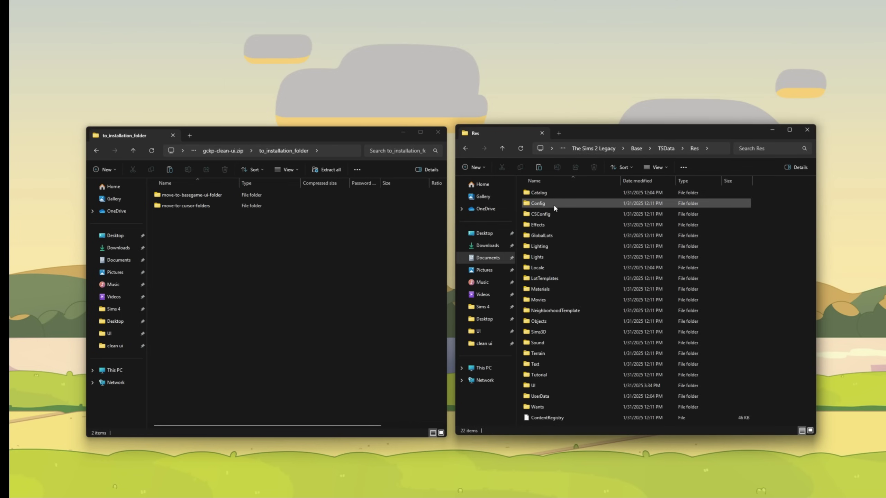
pyautogui.doubleClick(546, 385)
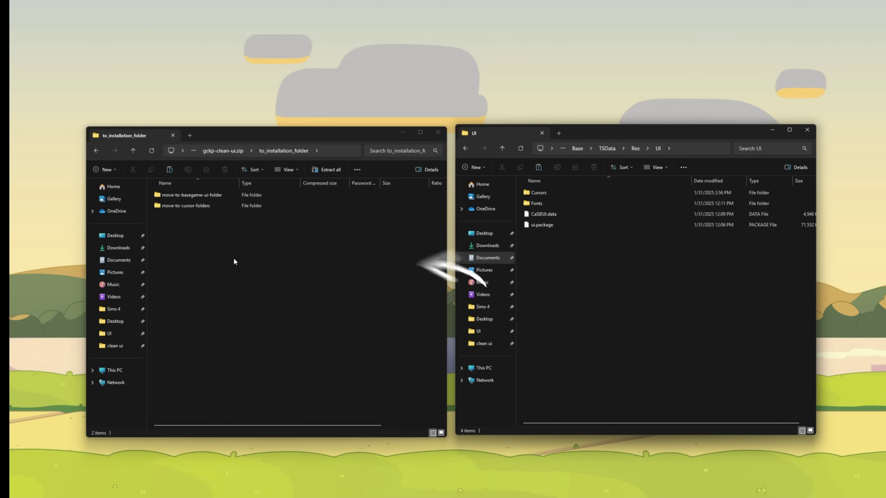
# Copy gckp-clean-ui-tooltip-graphic.package into the game's UI folder, then open choose-one-loading-background-screens.
pyautogui.click(267, 133)
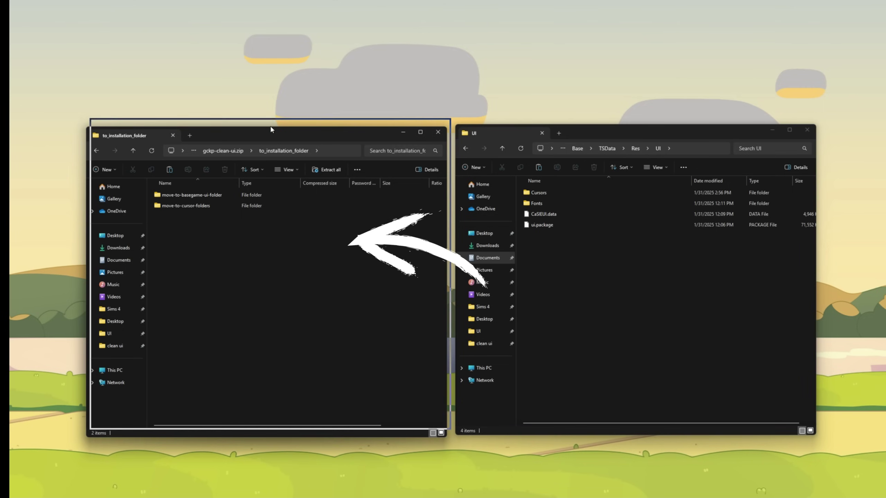
pyautogui.click(224, 196)
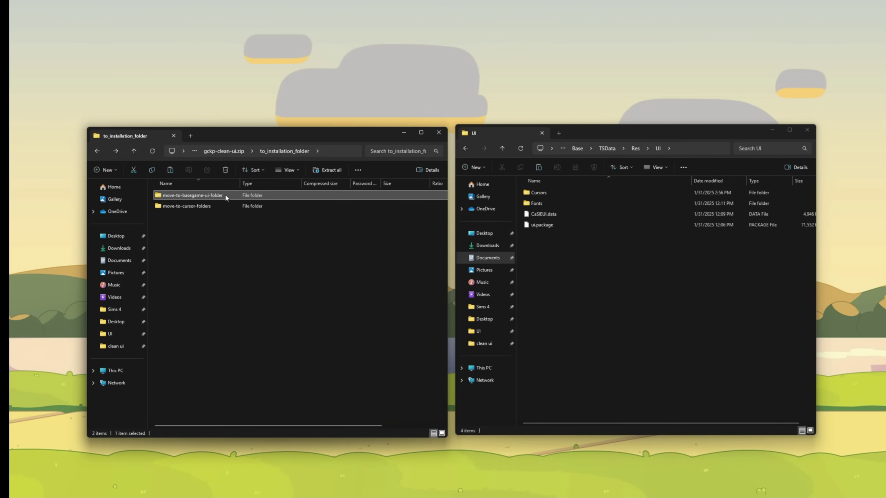
pyautogui.doubleClick(225, 195)
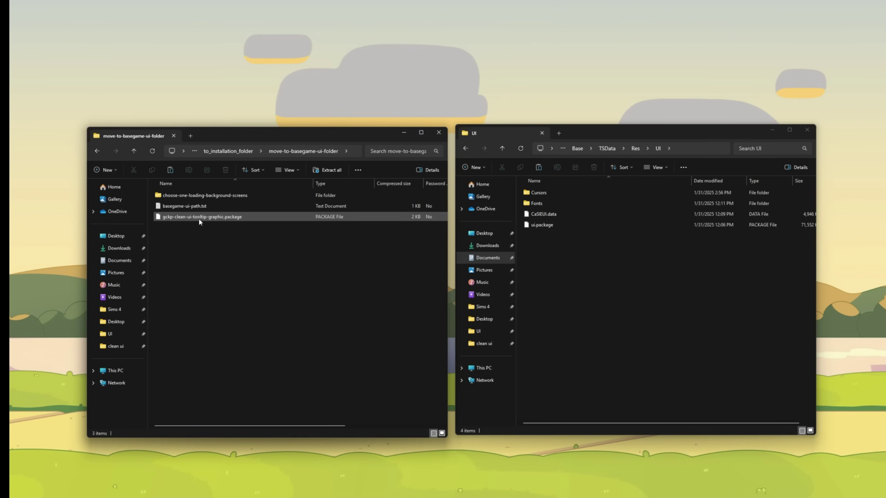
pyautogui.moveTo(198, 217); pyautogui.dragTo(597, 276)
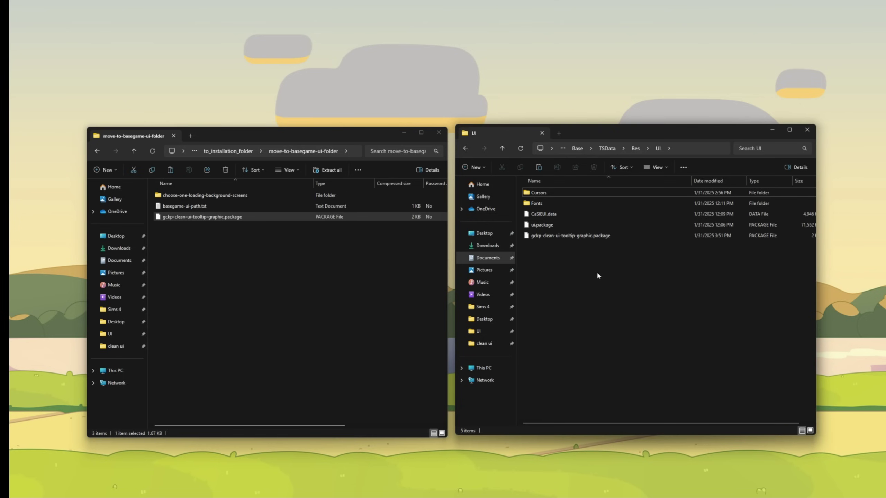
pyautogui.click(241, 196)
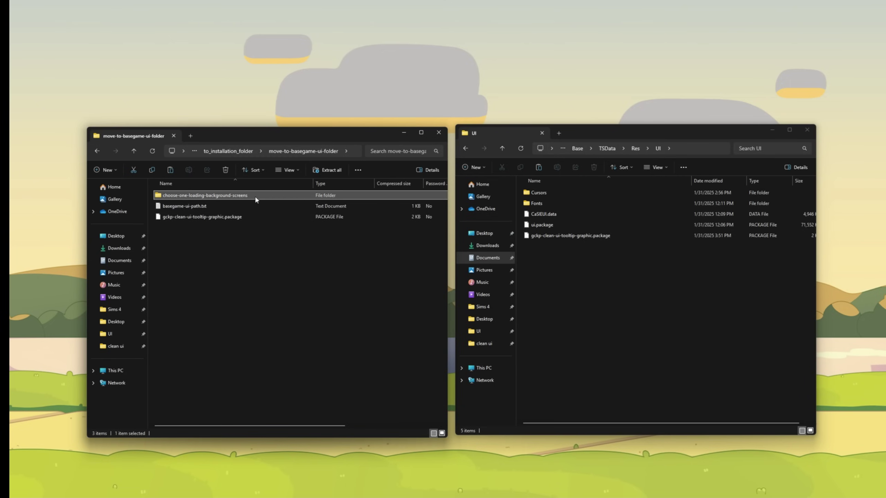
pyautogui.doubleClick(255, 196)
# View the loading-screen comparison of beach, city, rural and menu-background-only options, then close it.
pyautogui.doubleClick(255, 196)
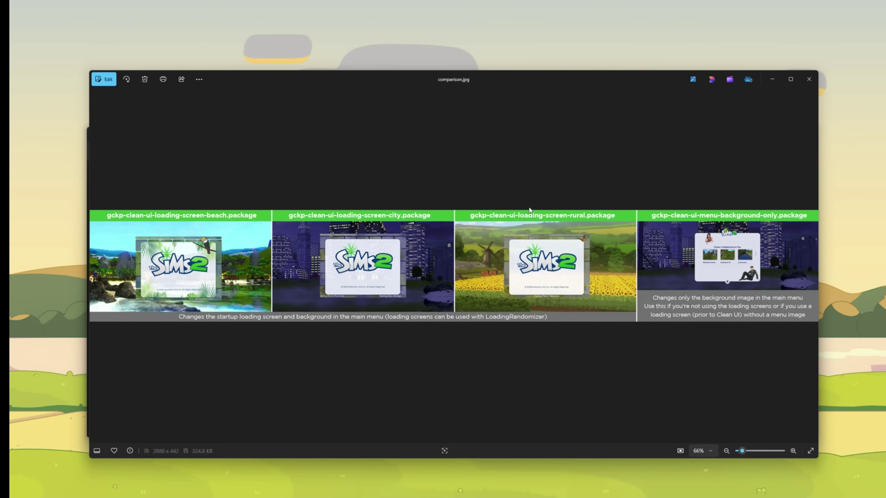
pyautogui.click(809, 83)
# Copy gckp-clean-ui-loading-screen-rural.package into the game's UI folder.
pyautogui.click(203, 229)
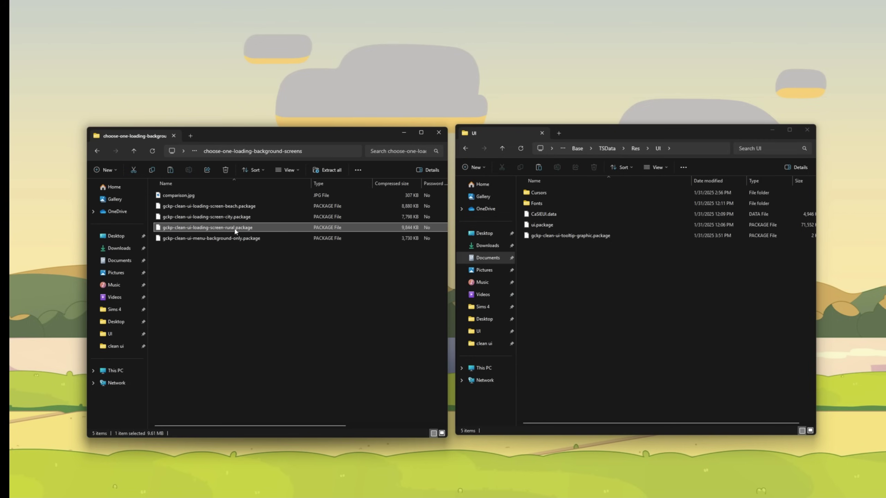
pyautogui.moveTo(235, 230); pyautogui.dragTo(569, 258)
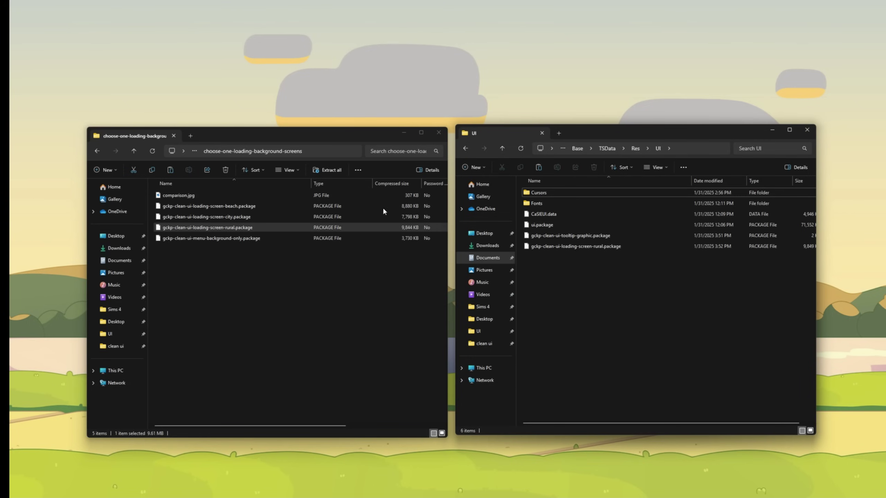
pyautogui.click(290, 262)
pyautogui.hotkey('alt', 'Left')
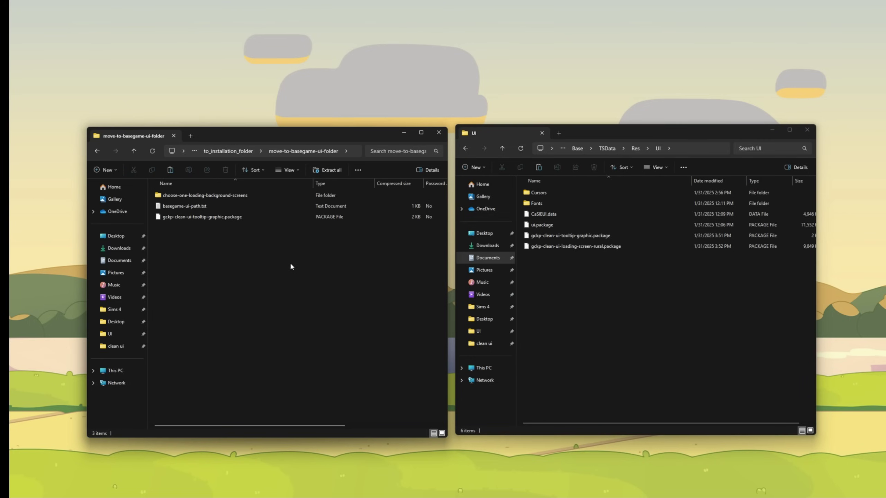
# Go back to to_installation_folder, open move-to-cursor-folders, and select the basegame folder.
pyautogui.click(97, 152)
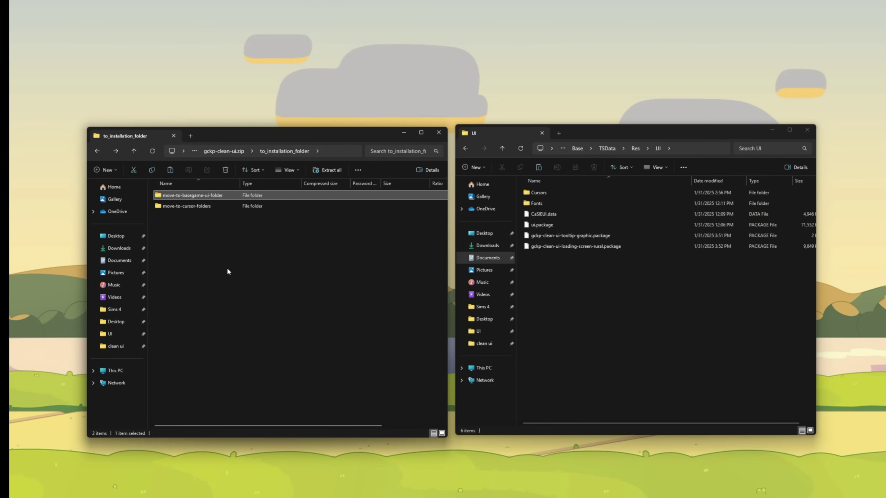
pyautogui.click(210, 206)
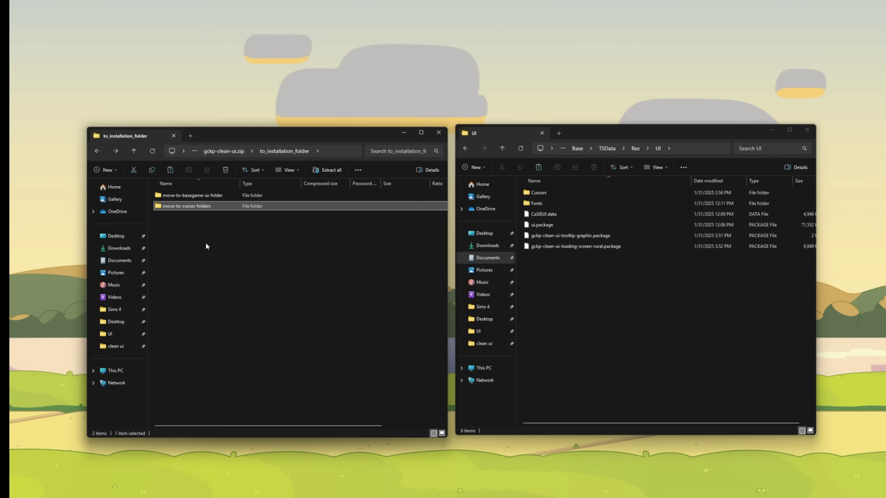
pyautogui.doubleClick(223, 207)
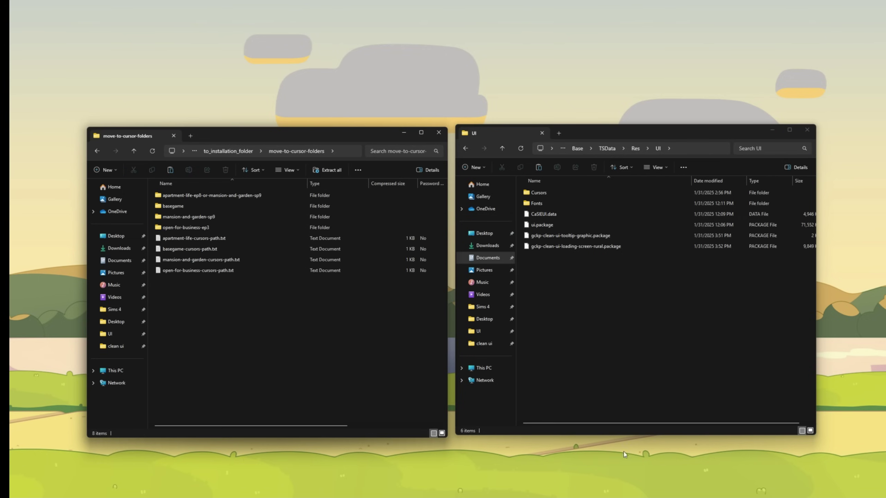
pyautogui.click(196, 207)
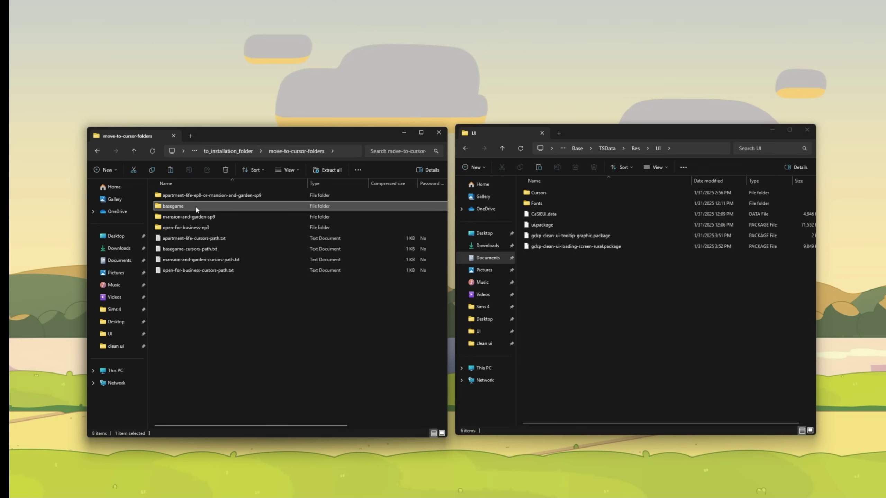
# Copy all 24 basegame cursor files into the game's UI Cursors folder, replacing the existing ones.
pyautogui.doubleClick(250, 205)
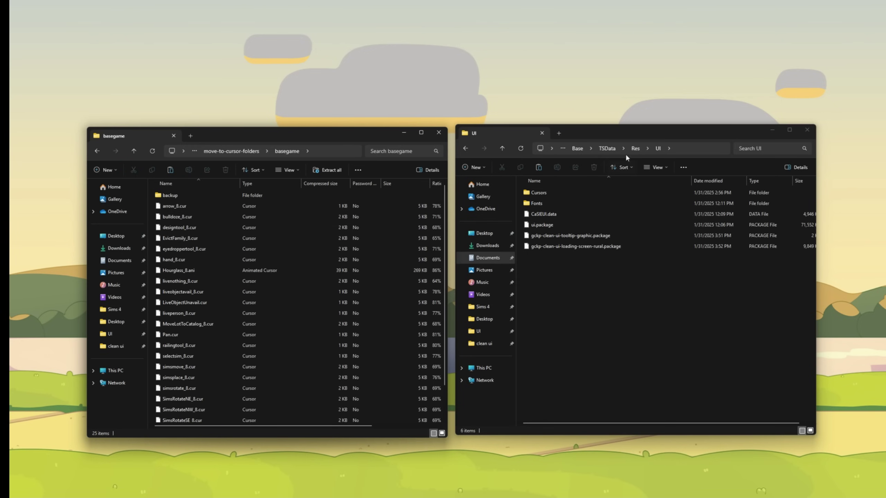
pyautogui.moveTo(623, 133); pyautogui.dragTo(626, 134)
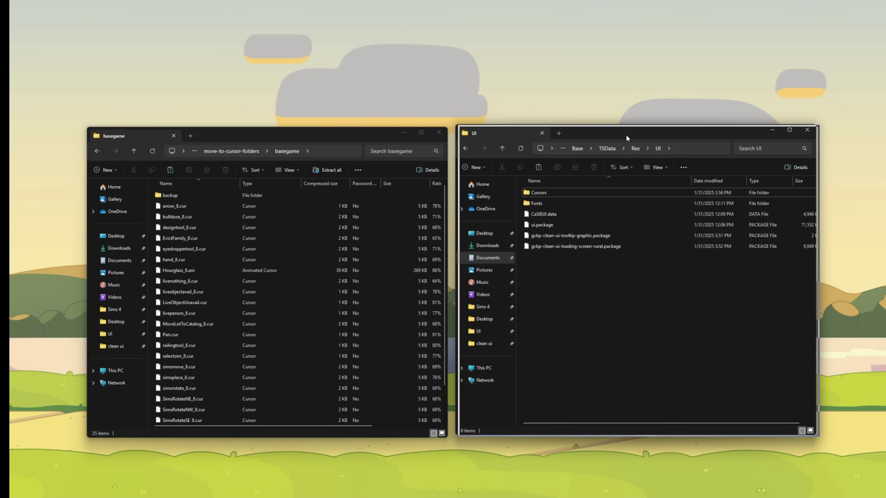
pyautogui.doubleClick(561, 195)
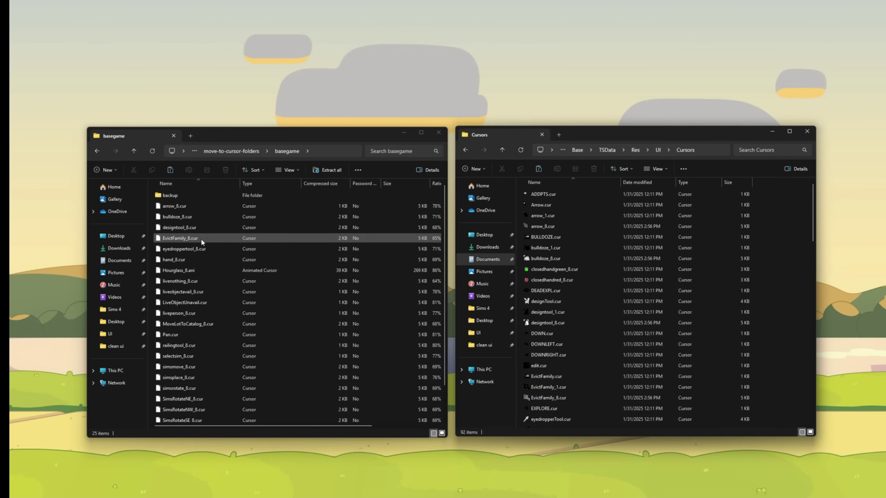
pyautogui.moveTo(152, 209); pyautogui.dragTo(259, 425)
pyautogui.moveTo(266, 387); pyautogui.dragTo(647, 302)
pyautogui.click(430, 174)
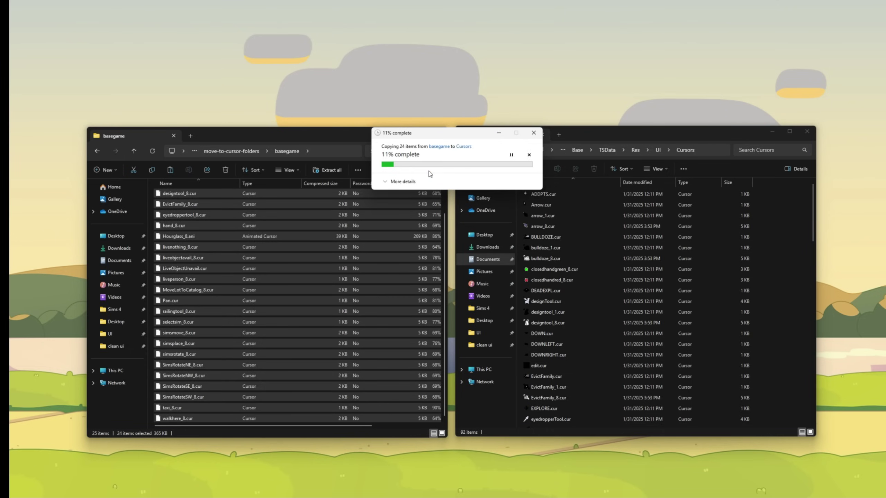
pyautogui.click(97, 152)
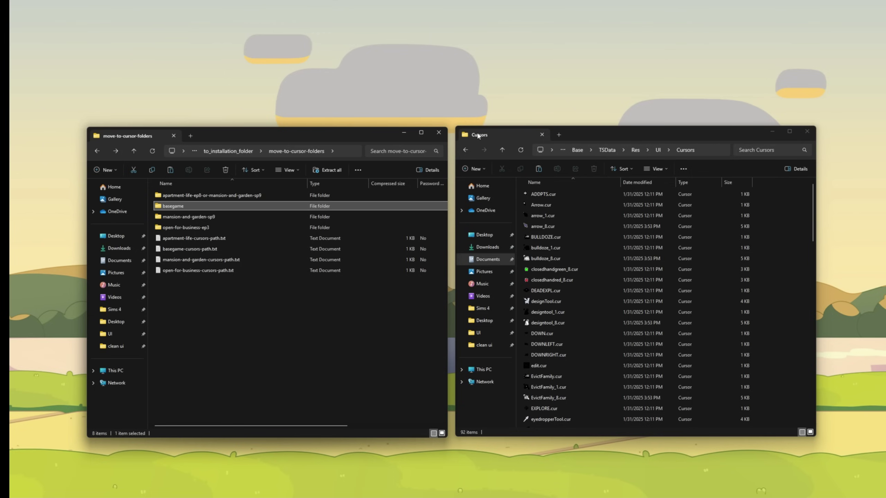
# In the game window, navigate from The Sims 2 Legacy to EP8\TSData\Res\UI\Cursors.
pyautogui.click(464, 152)
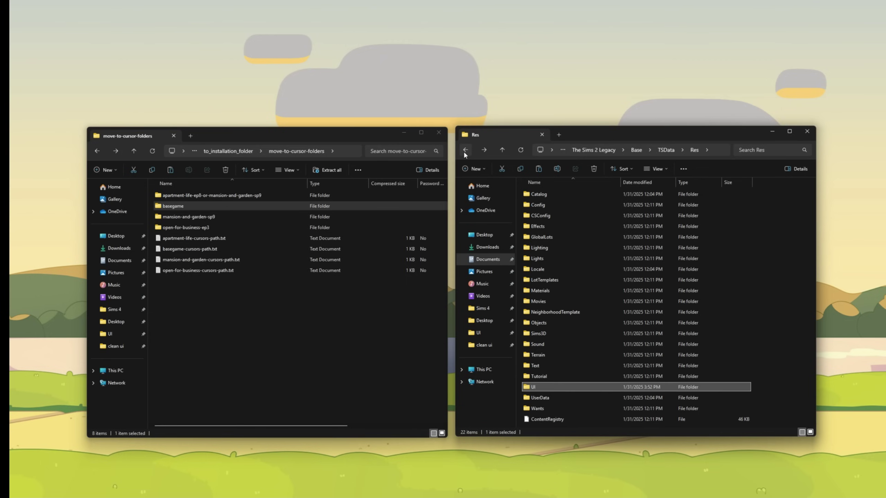
pyautogui.click(464, 153)
pyautogui.click(465, 152)
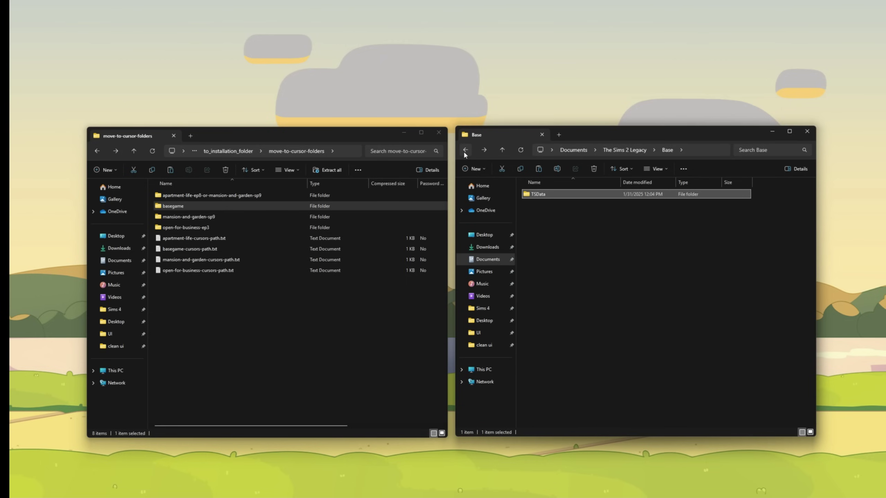
pyautogui.click(631, 151)
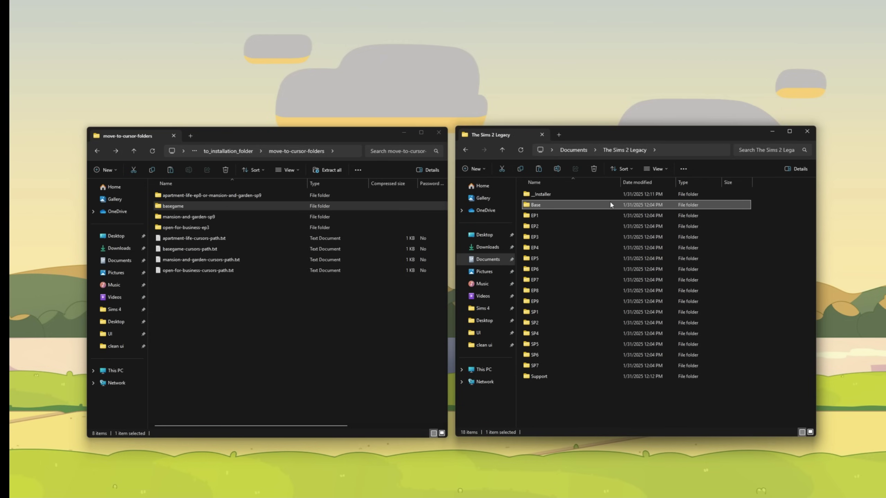
pyautogui.click(272, 196)
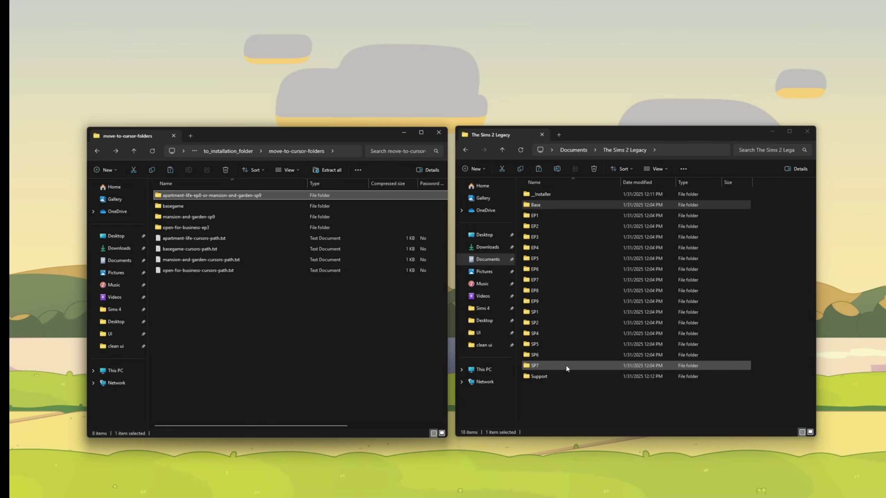
pyautogui.doubleClick(544, 290)
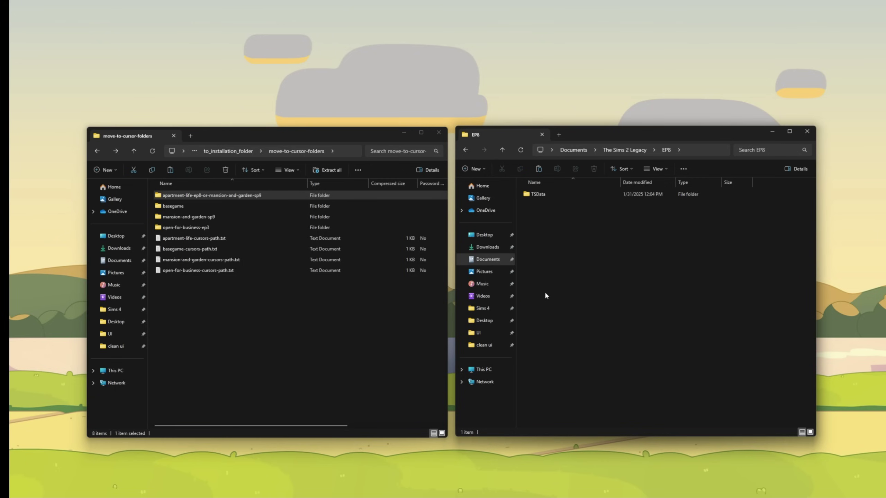
pyautogui.doubleClick(553, 193)
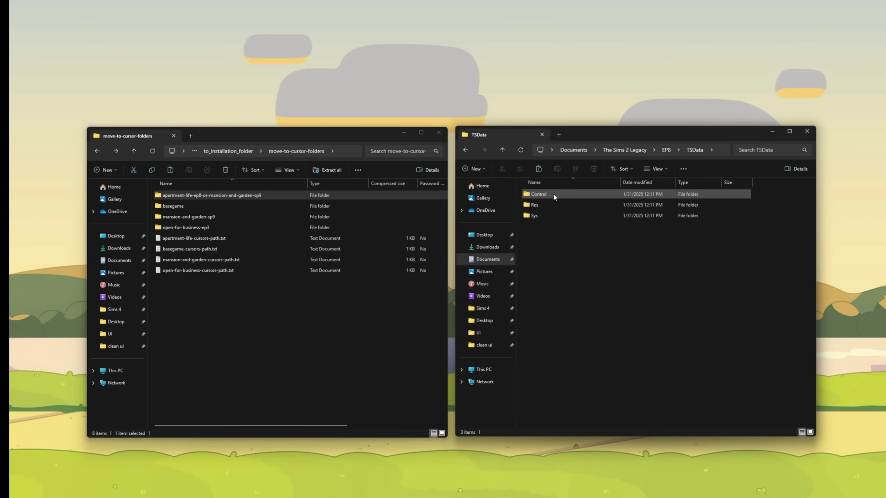
pyautogui.doubleClick(548, 206)
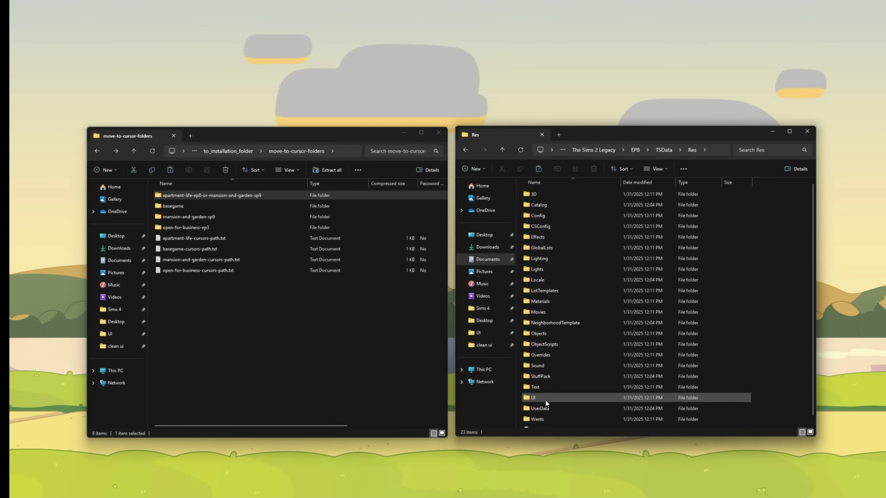
pyautogui.doubleClick(545, 398)
pyautogui.doubleClick(547, 194)
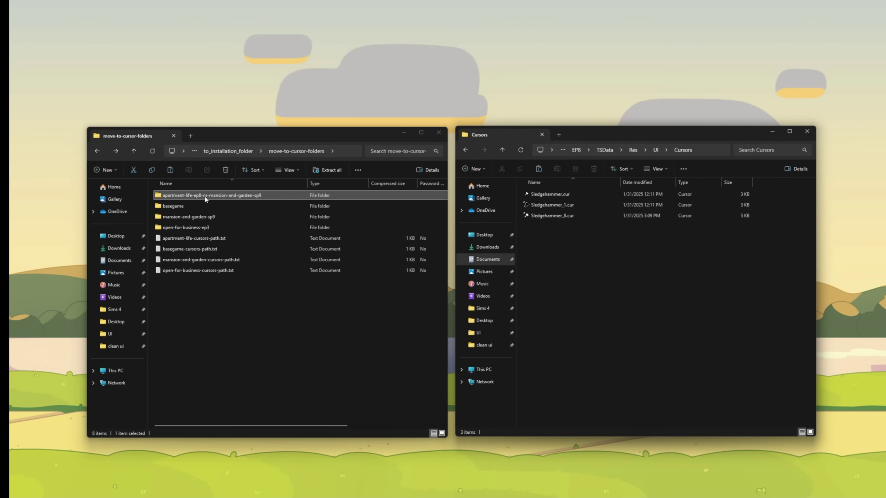
# Replace EP8's Sledgehammer_8.cur with the one from apartment-life-ep8-or-mansion-and-garden-sp9.
pyautogui.doubleClick(178, 195)
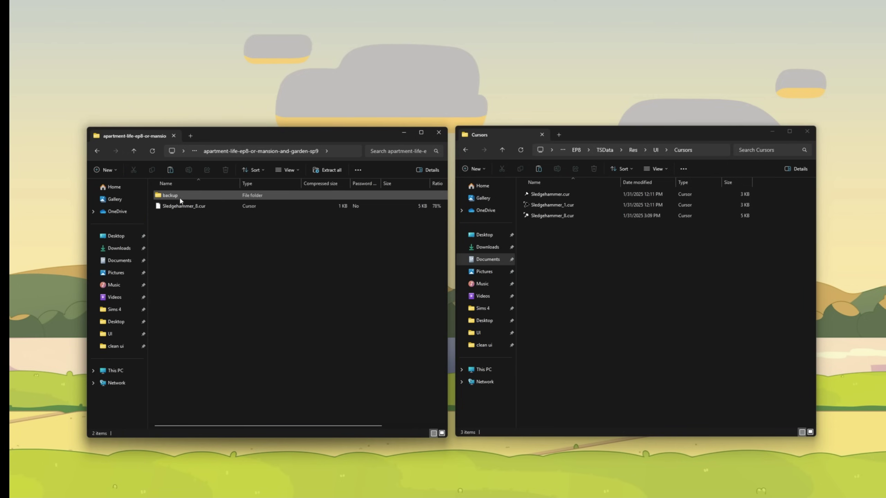
pyautogui.click(184, 206)
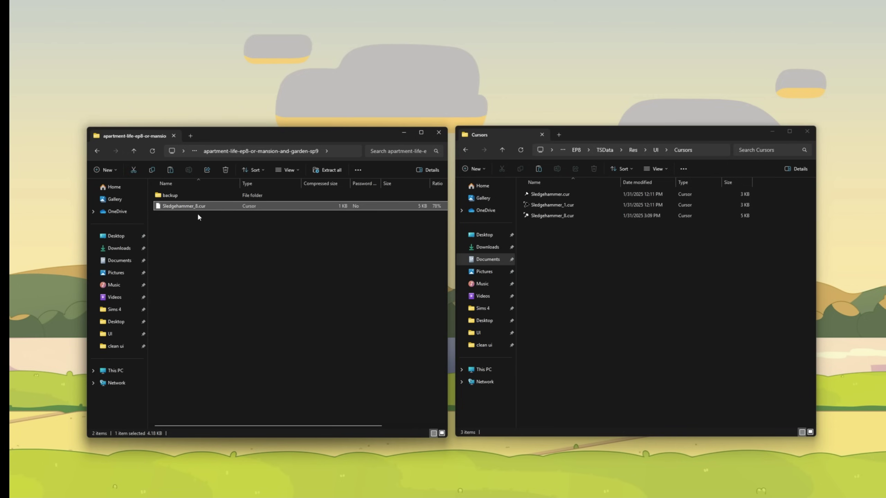
pyautogui.moveTo(208, 208); pyautogui.dragTo(569, 265)
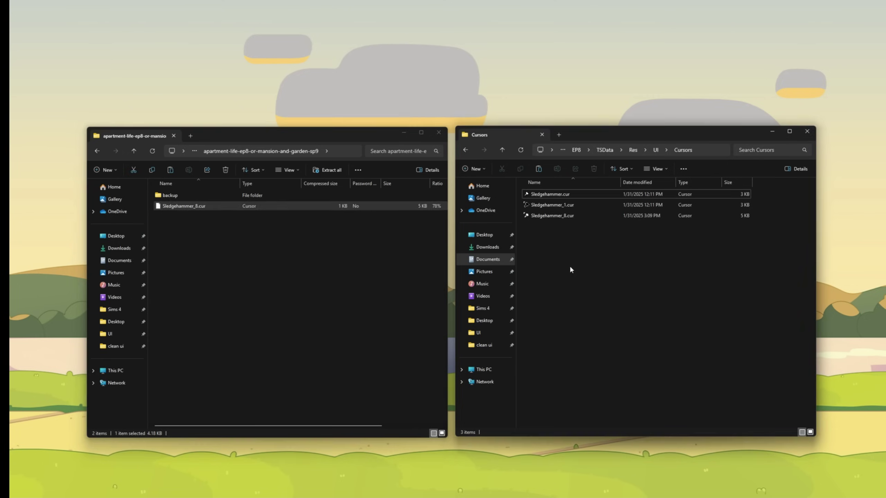
pyautogui.click(472, 189)
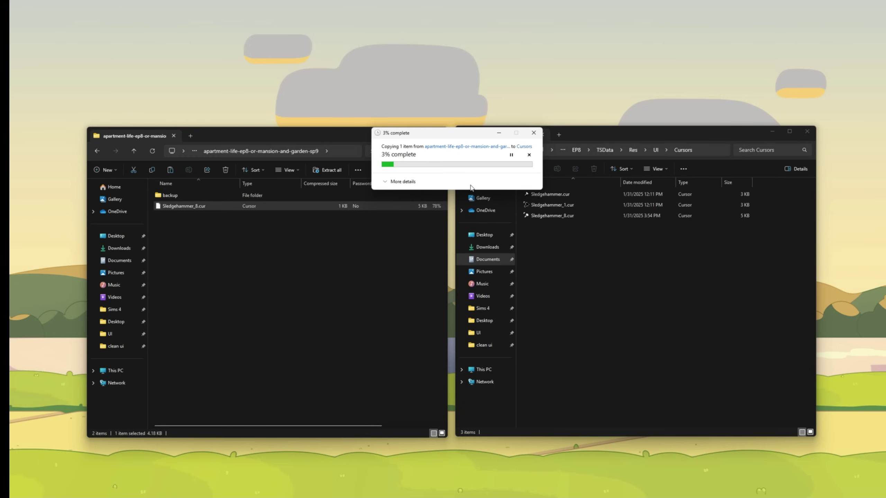
pyautogui.click(94, 152)
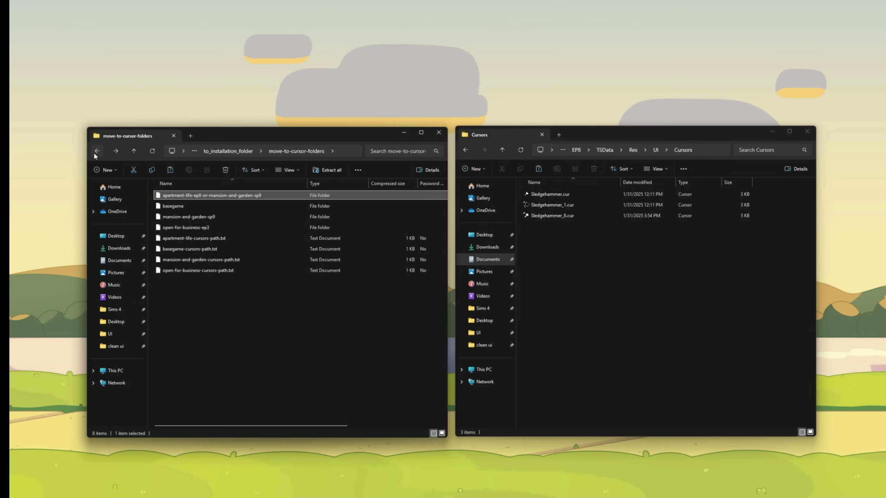
# Move from the EP8 Cursors folder to the EP9 TSData\Res\UI\Cursors folder.
pyautogui.click(461, 150)
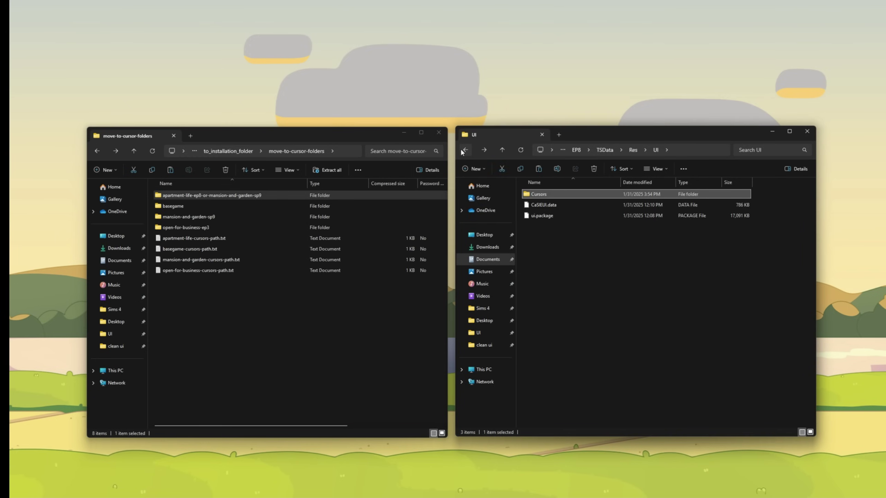
pyautogui.click(460, 150)
pyautogui.click(461, 151)
pyautogui.click(461, 150)
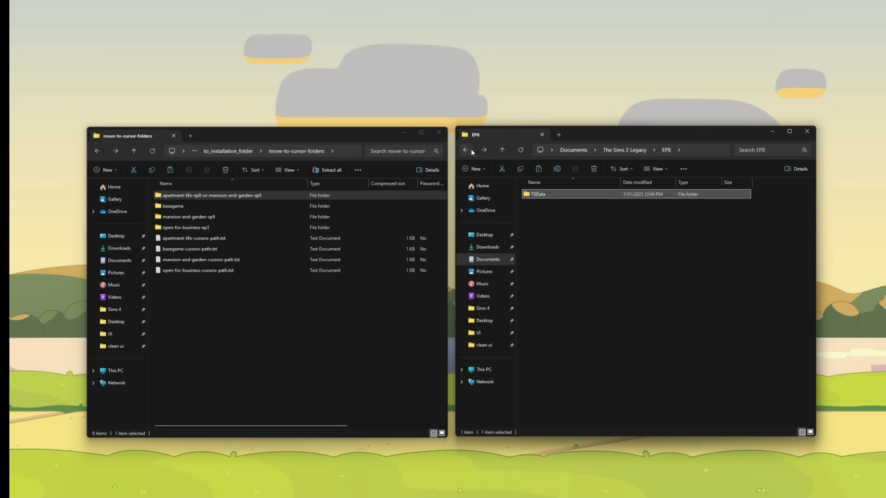
pyautogui.click(628, 150)
pyautogui.press('Down')
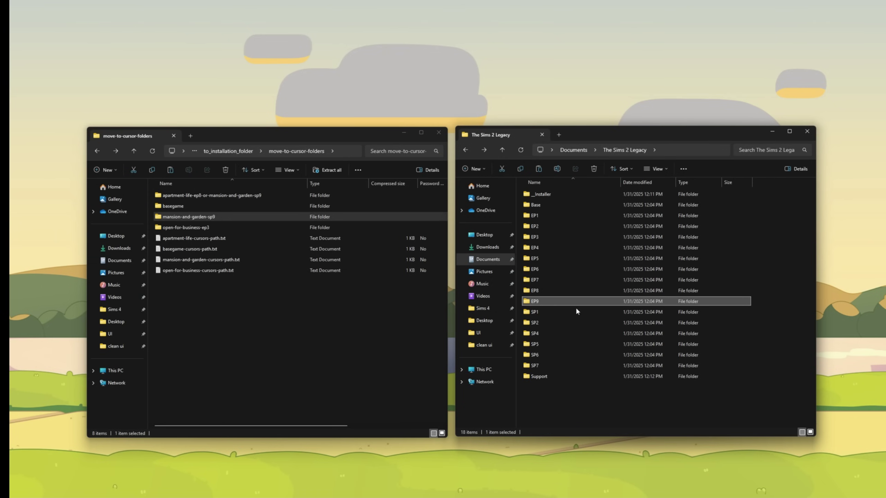
pyautogui.doubleClick(557, 304)
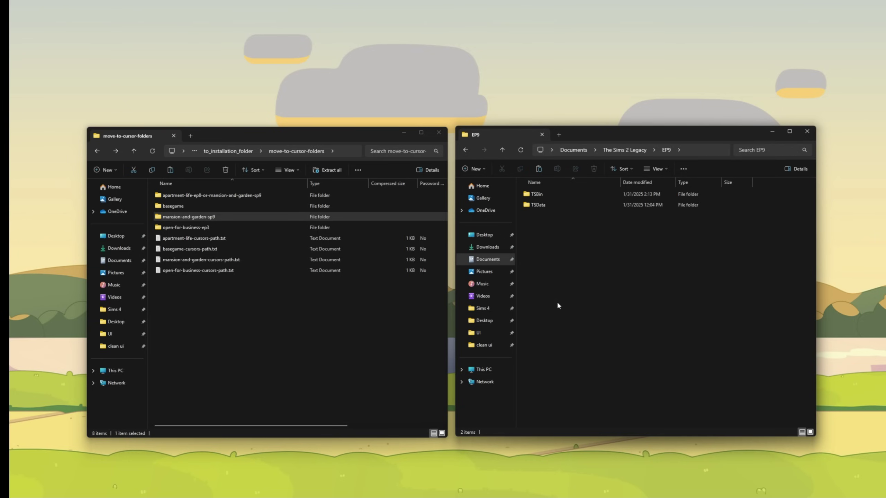
pyautogui.doubleClick(545, 207)
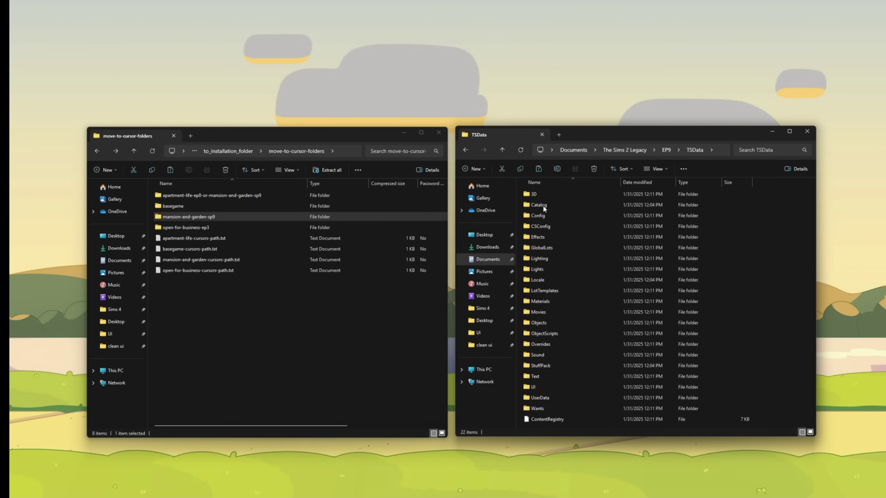
pyautogui.doubleClick(546, 385)
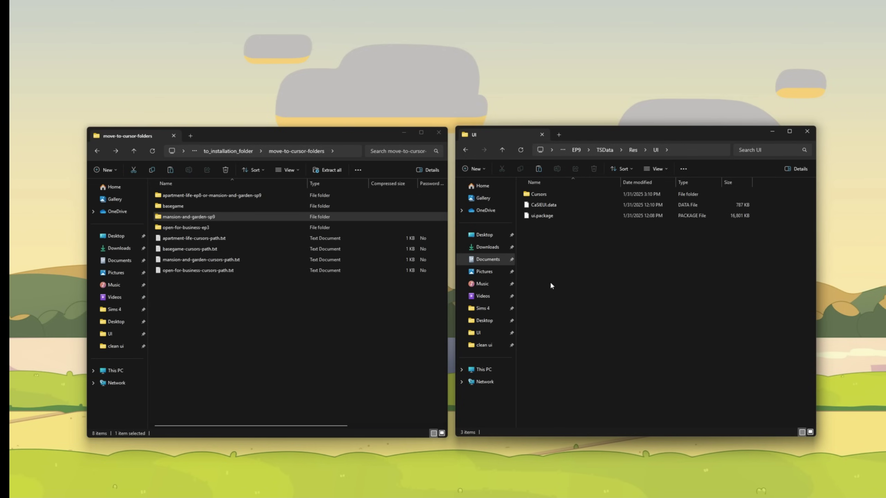
pyautogui.doubleClick(552, 195)
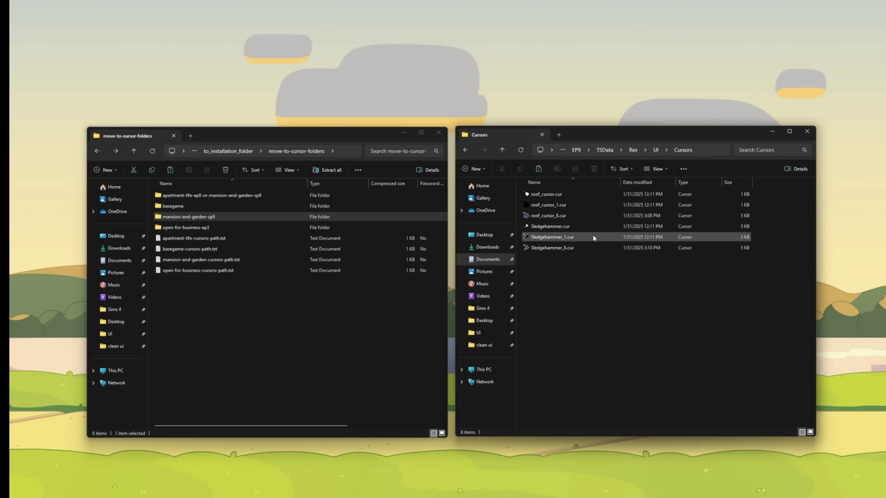
# Copy roof_cursor_8.cur from mansion-and-garden-sp9 over the existing EP9 copy, then step back to UI.
pyautogui.doubleClick(234, 217)
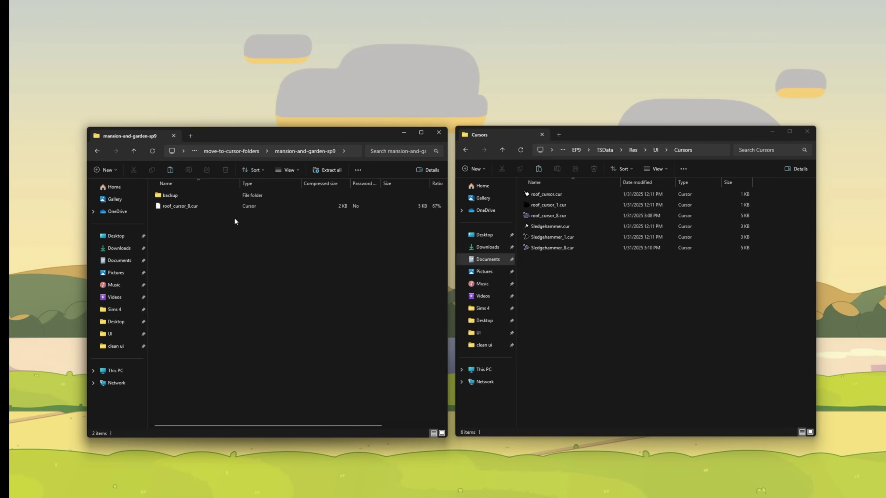
pyautogui.click(191, 210)
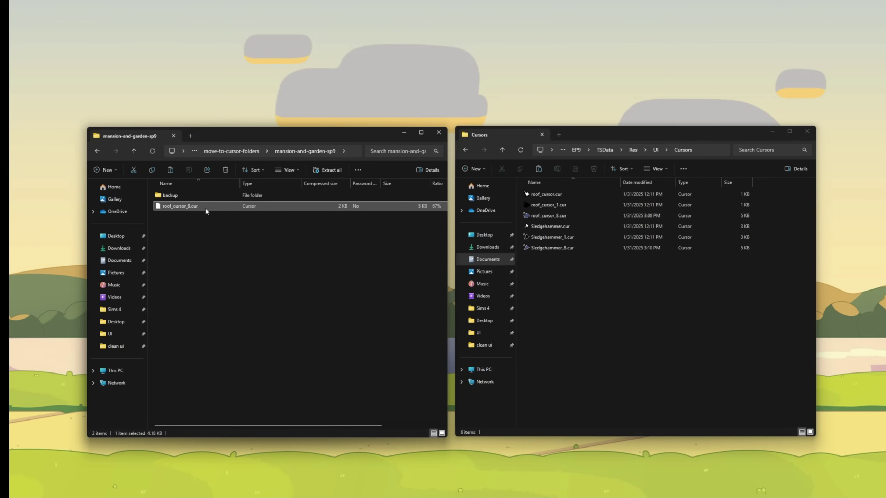
pyautogui.moveTo(200, 206); pyautogui.dragTo(589, 284)
pyautogui.click(483, 186)
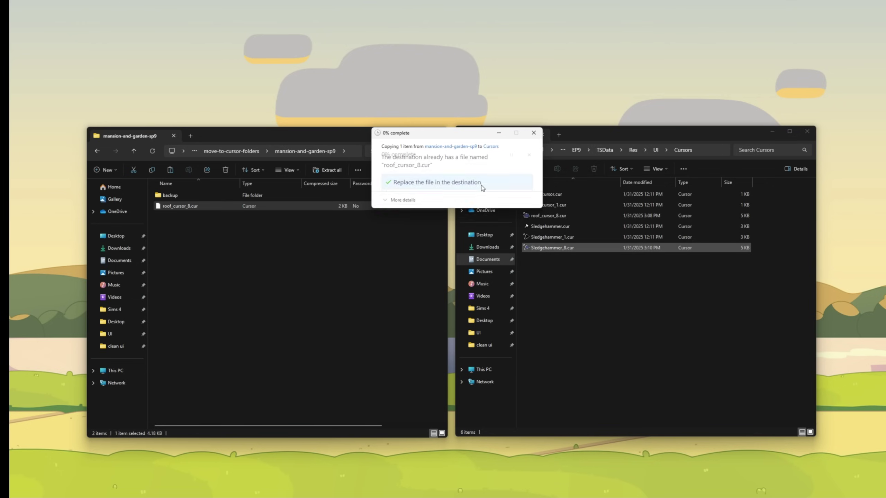
pyautogui.click(98, 156)
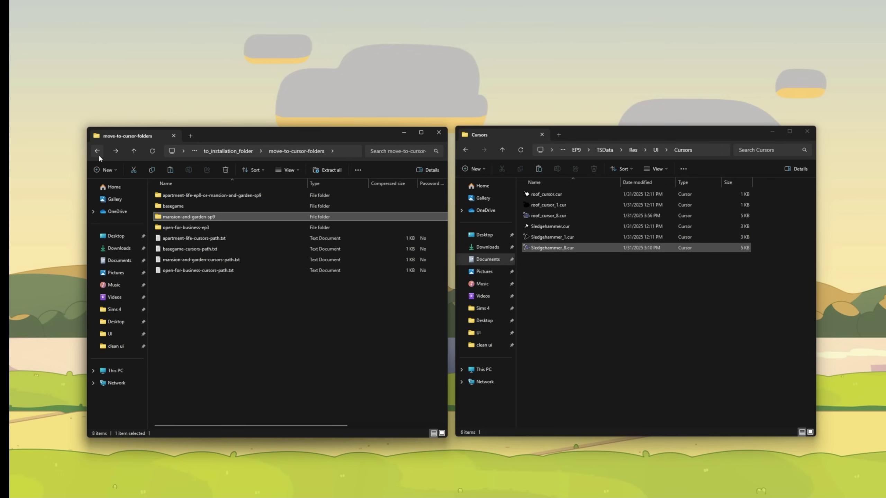
pyautogui.click(466, 151)
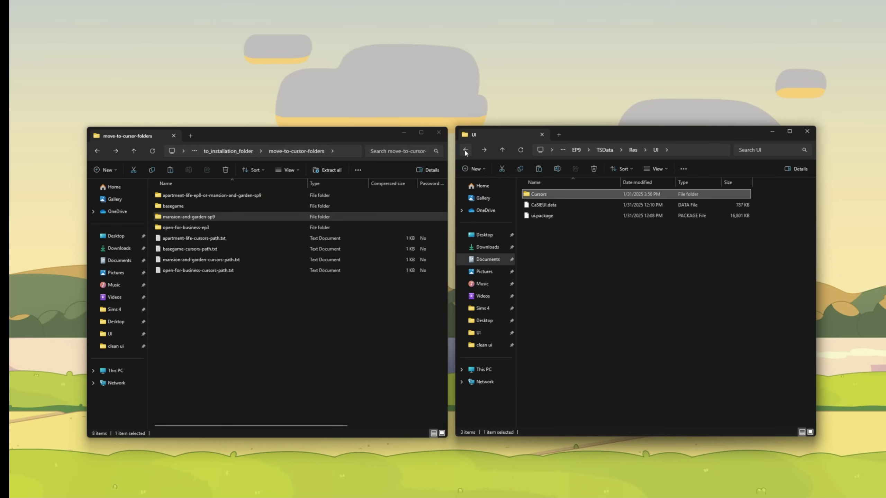
# Open the open-for-business-ep3 source folder and the EP3 TSData\Res\UI\Cursors folder.
pyautogui.click(466, 151)
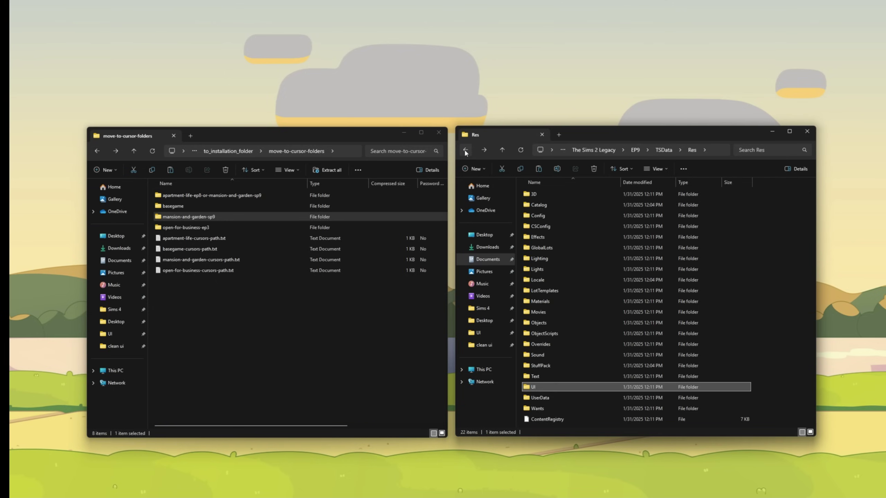
pyautogui.click(466, 151)
pyautogui.click(466, 151)
pyautogui.click(466, 151)
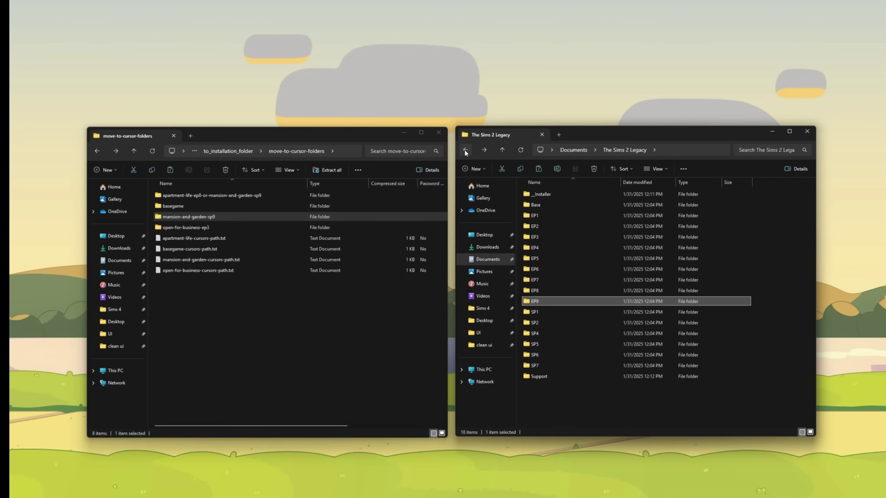
pyautogui.click(216, 226)
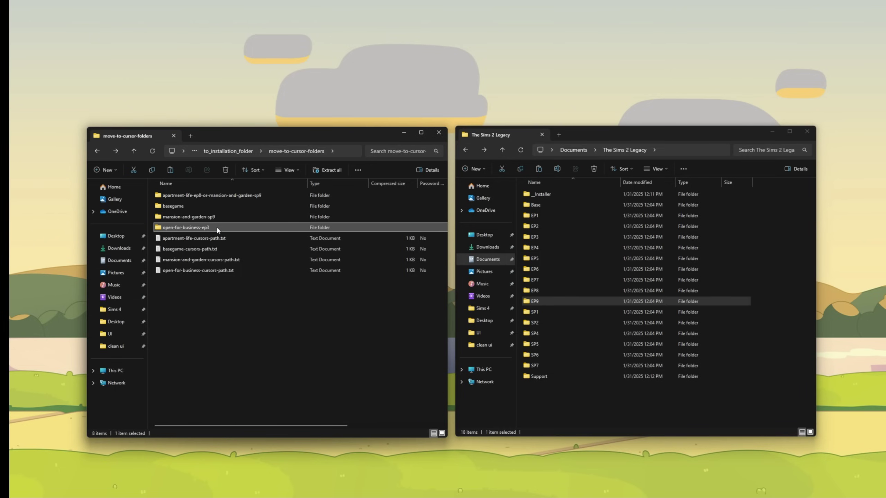
pyautogui.doubleClick(217, 228)
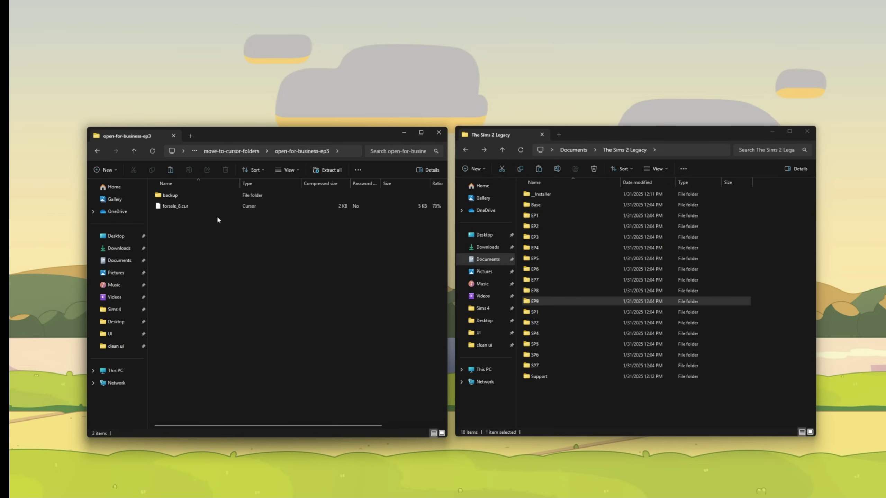
pyautogui.doubleClick(540, 236)
pyautogui.doubleClick(554, 194)
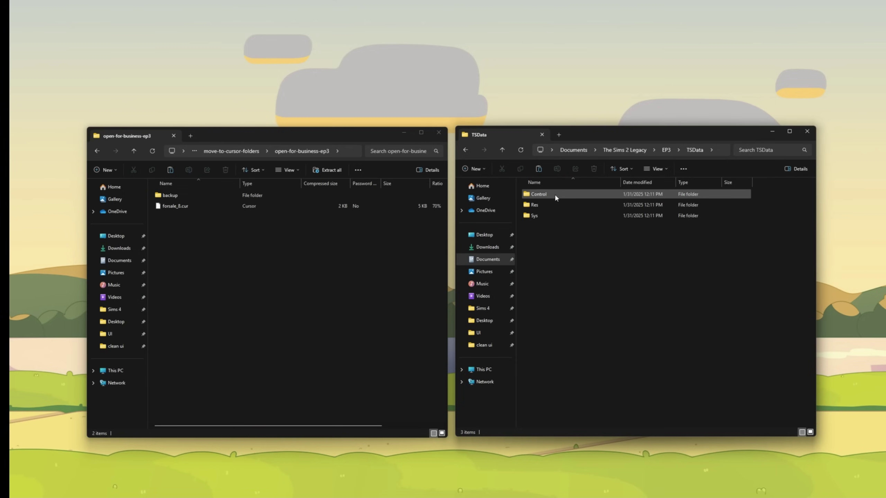
pyautogui.doubleClick(549, 206)
pyautogui.doubleClick(545, 371)
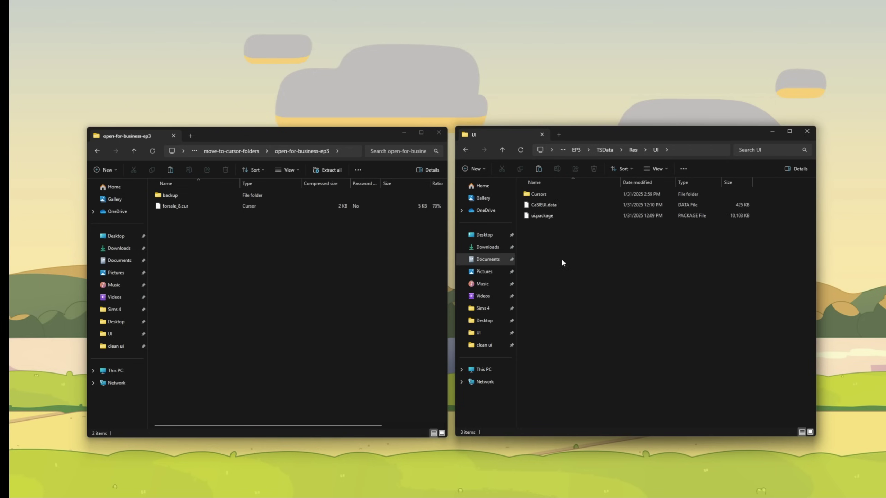
pyautogui.doubleClick(558, 196)
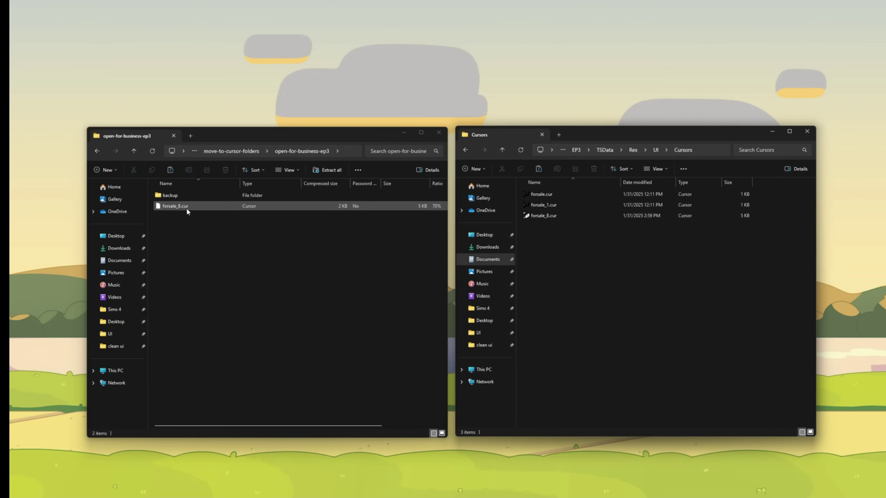
# Copy forsale_8.cur into EP3 Cursors, replacing the old copy, then step both windows back.
pyautogui.moveTo(186, 207); pyautogui.dragTo(583, 266)
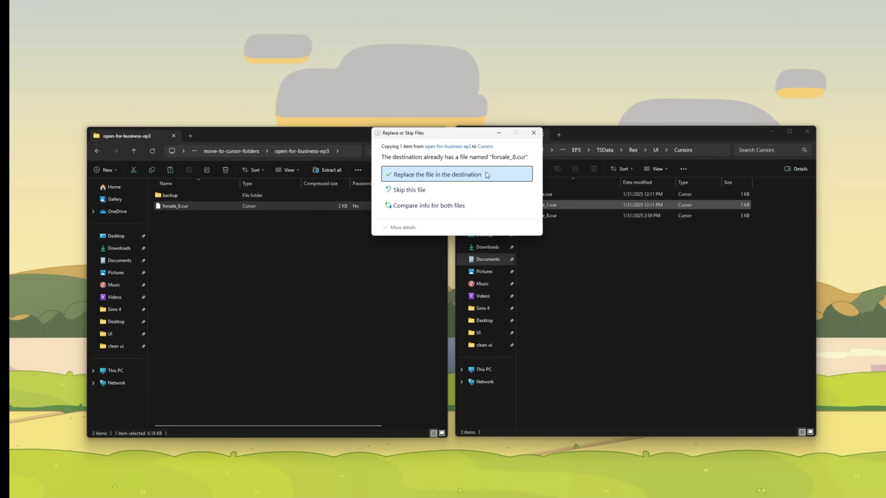
pyautogui.click(487, 175)
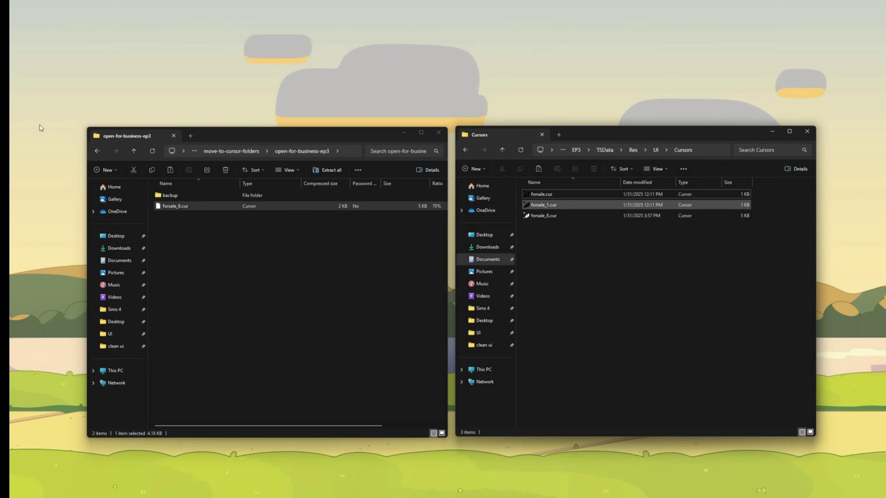
pyautogui.click(97, 151)
pyautogui.click(466, 150)
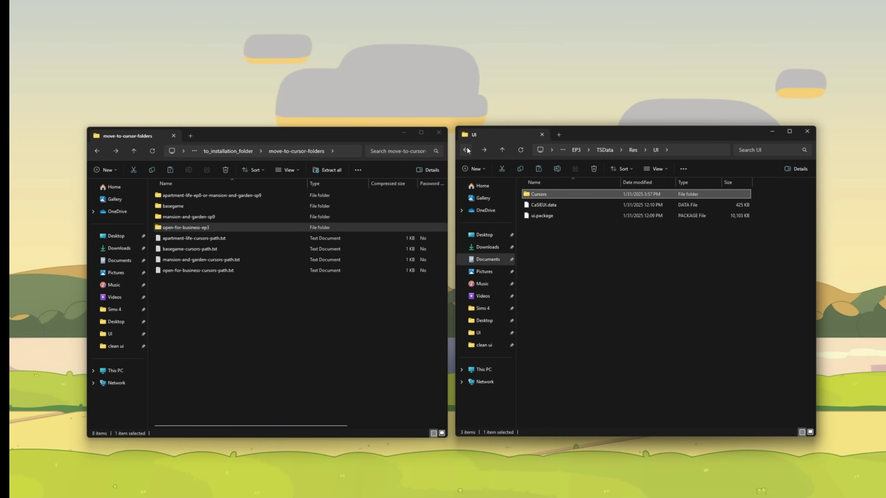
# Open Installation instructions.txt at the top of gckp-clean-ui.zip and scroll down through it.
pyautogui.click(466, 150)
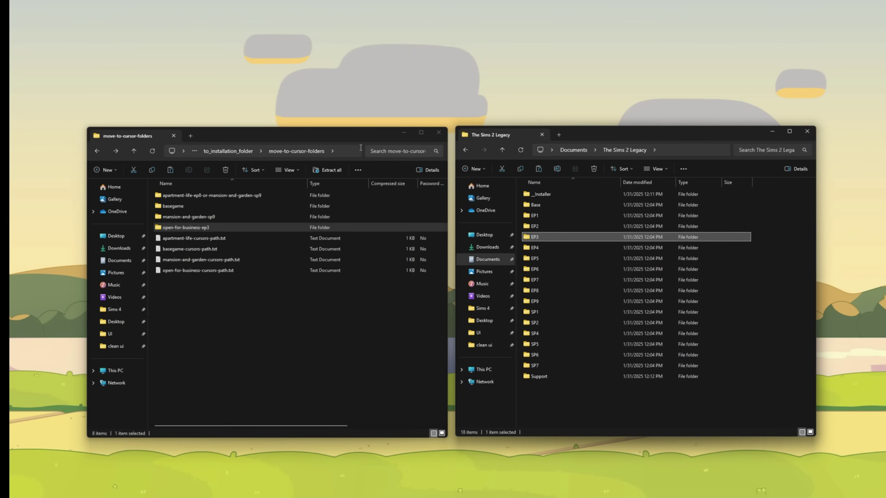
pyautogui.click(245, 152)
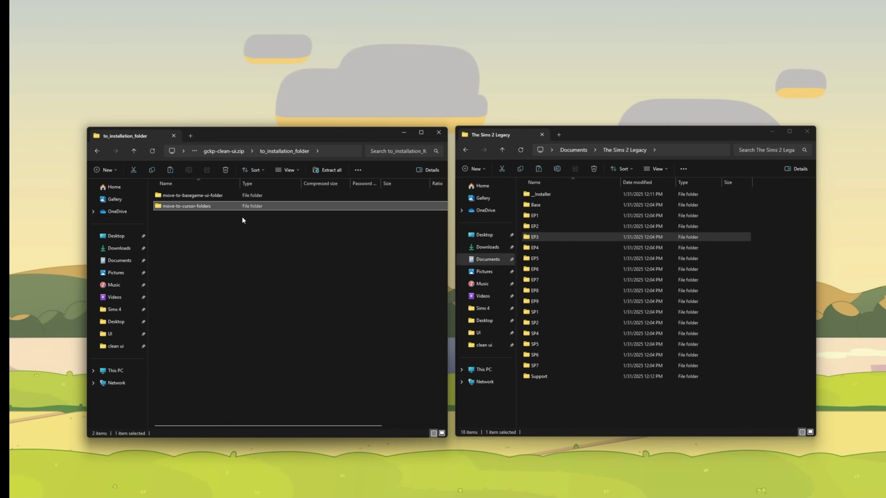
pyautogui.click(220, 150)
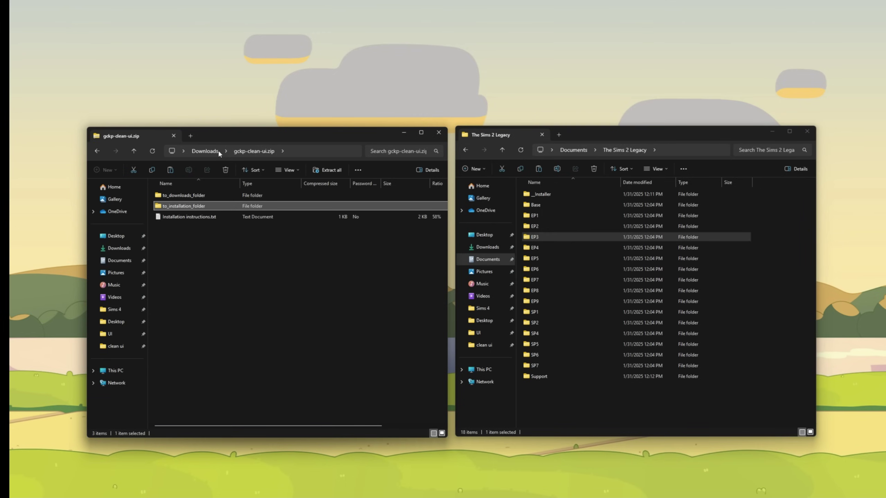
pyautogui.click(210, 218)
pyautogui.doubleClick(227, 216)
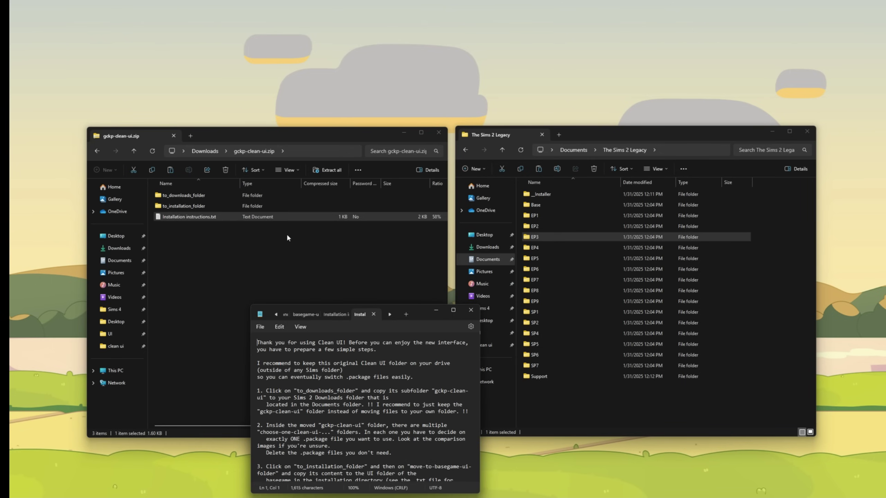
pyautogui.moveTo(418, 312); pyautogui.dragTo(390, 262)
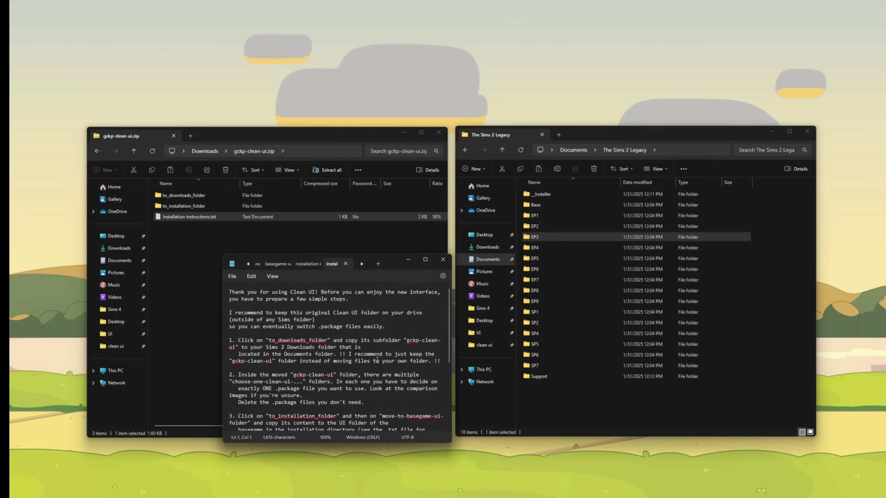
pyautogui.scroll(-6, 353, 361)
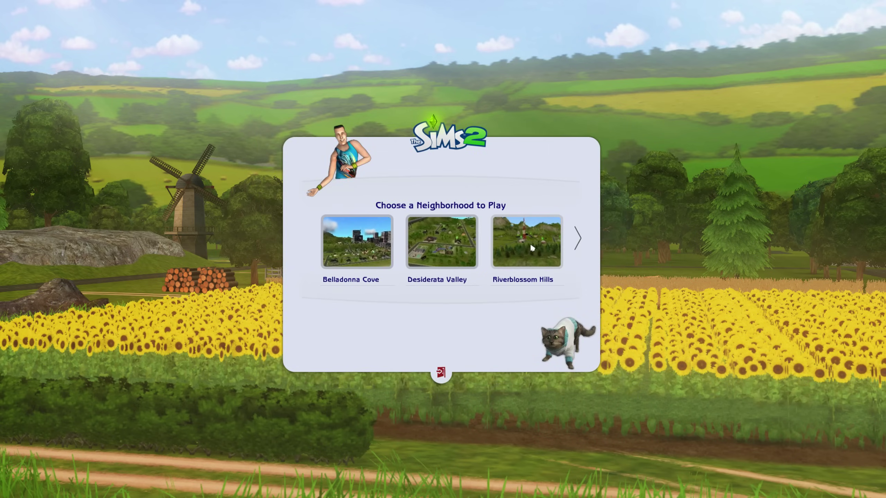
# Page the neighborhood carousel, play Pleasantview, and show its family bin.
pyautogui.click(572, 241)
pyautogui.click(375, 244)
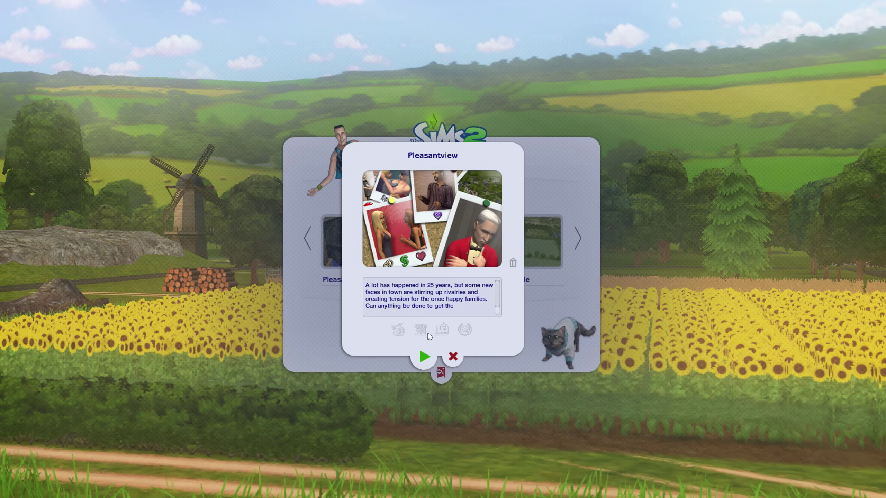
pyautogui.click(424, 357)
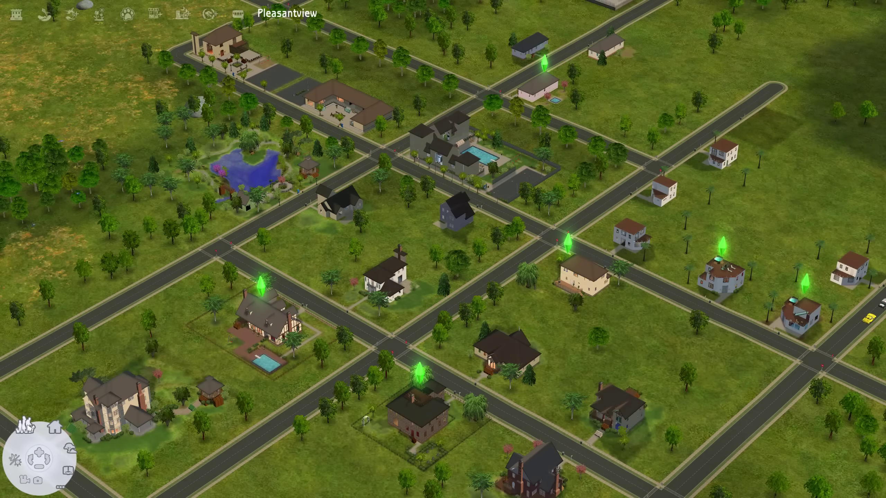
pyautogui.click(23, 430)
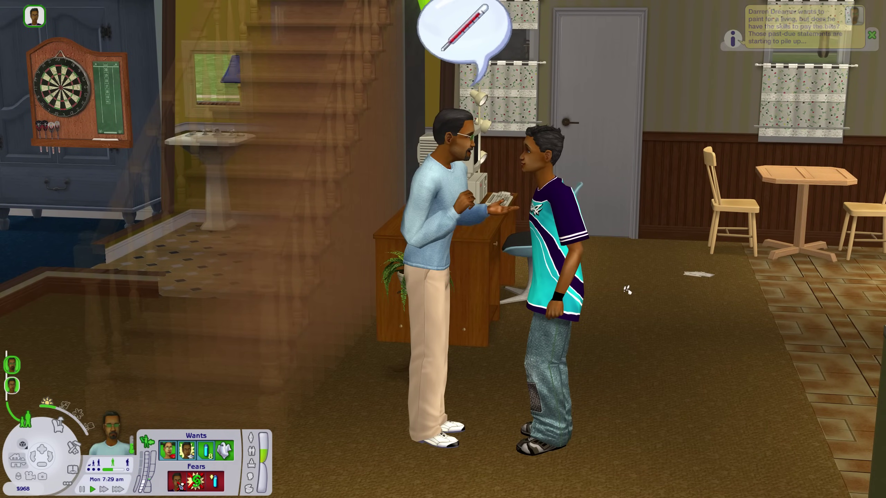
# Zoom and orbit the camera around the house and show the teen Sim's needs.
pyautogui.scroll(-3, 627, 290)
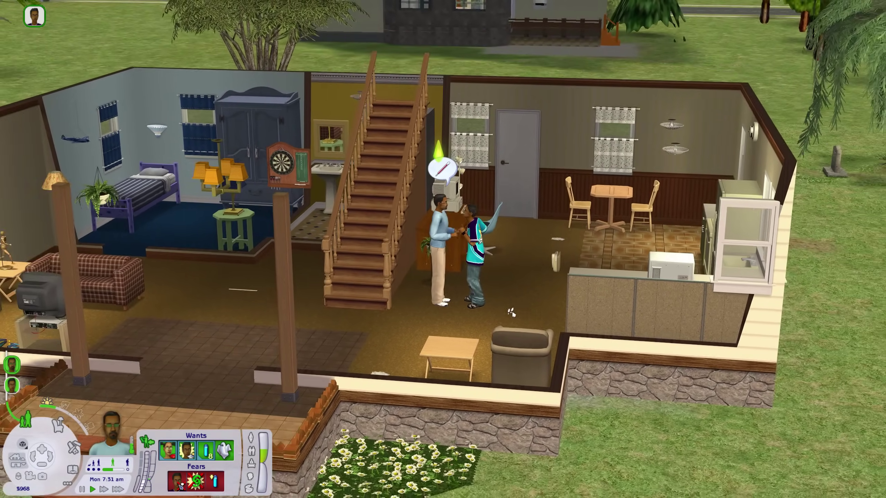
pyautogui.scroll(-1, 512, 313)
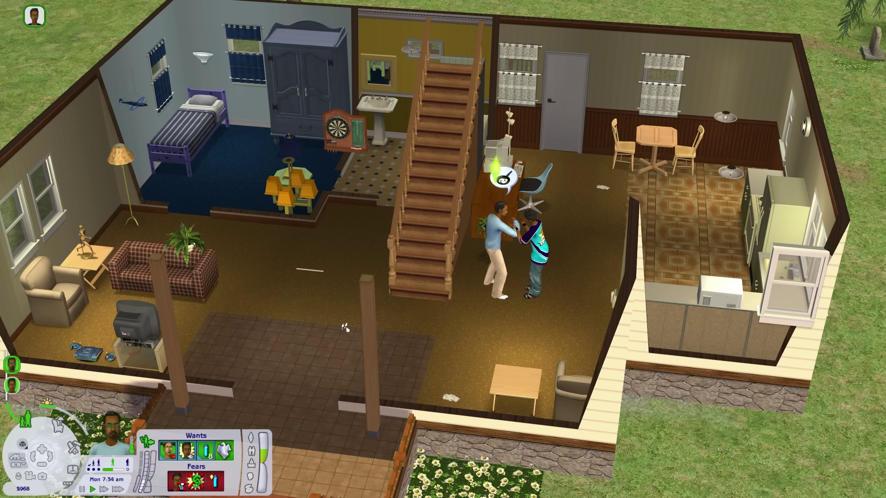
pyautogui.moveTo(345, 328); pyautogui.dragTo(379, 345)
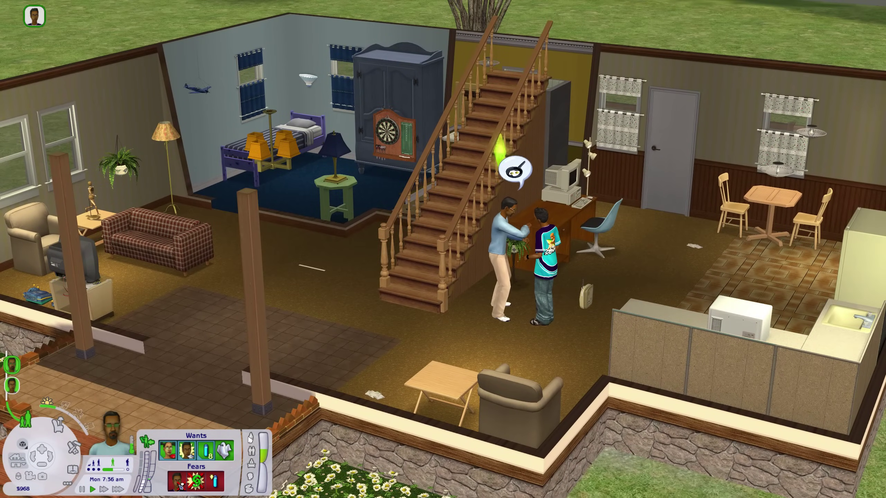
pyautogui.click(249, 439)
# Bring the camera in on the stairs, then view the teen's relationships and personality traits.
pyautogui.moveTo(577, 196); pyautogui.dragTo(571, 236)
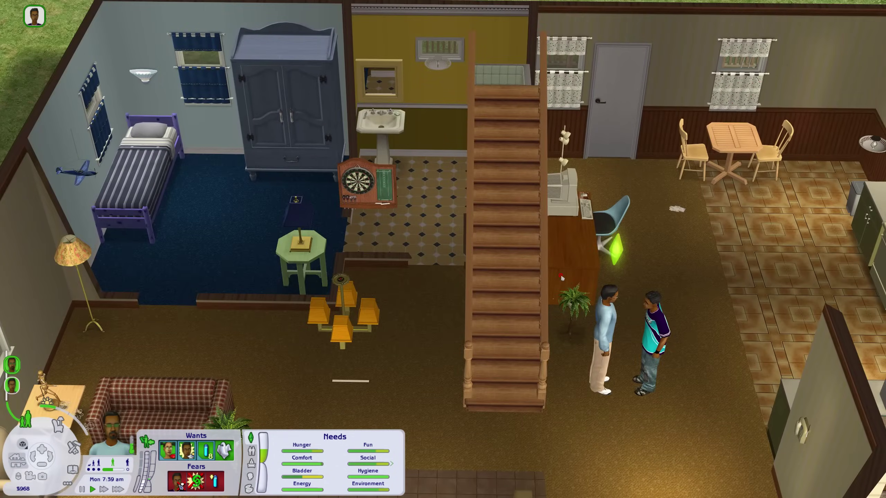
pyautogui.scroll(5, 565, 236)
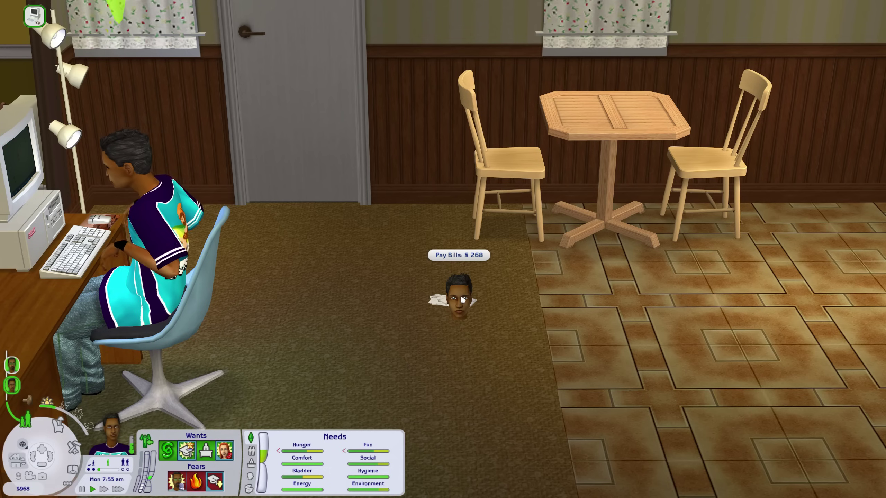
pyautogui.press('Left')
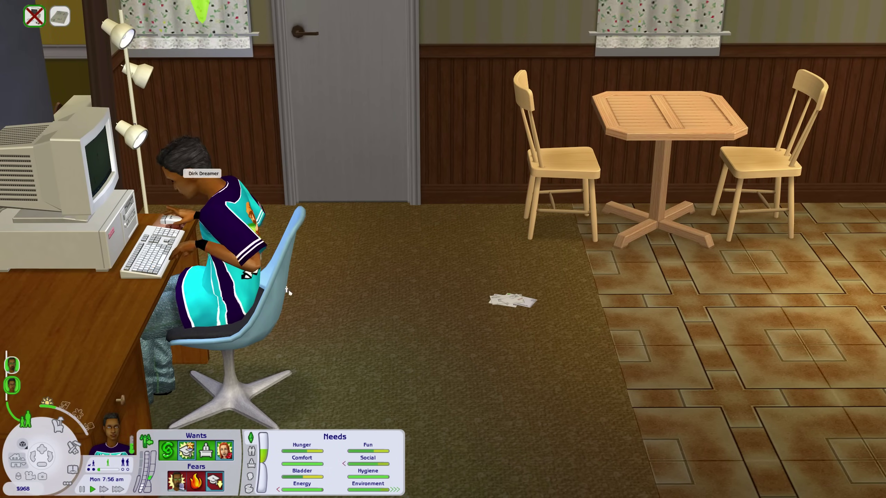
pyautogui.scroll(-3, 363, 341)
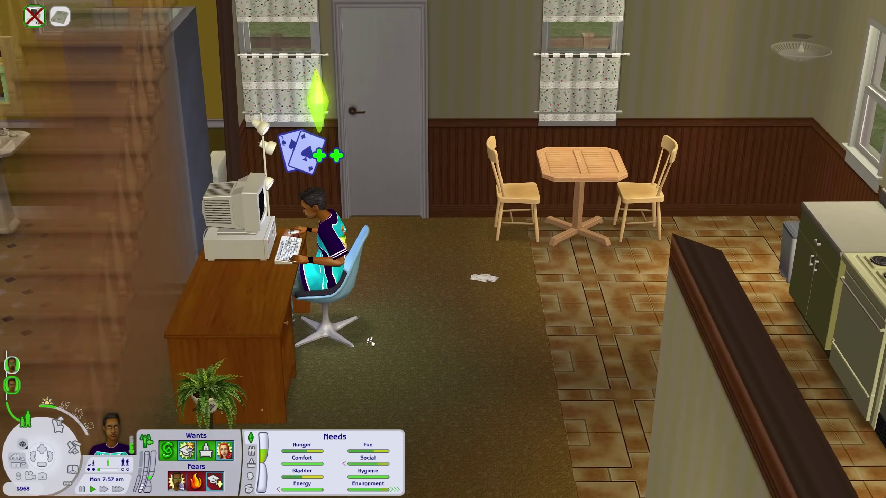
pyautogui.scroll(-2, 370, 343)
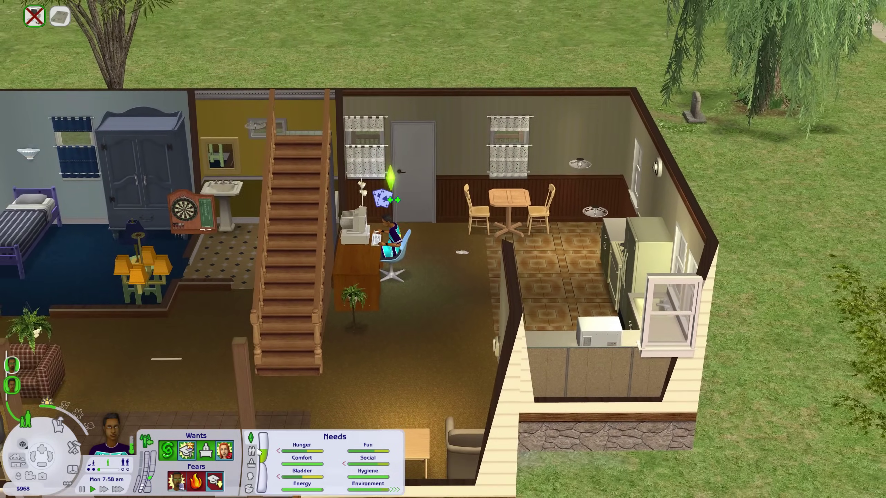
pyautogui.click(252, 452)
pyautogui.click(251, 476)
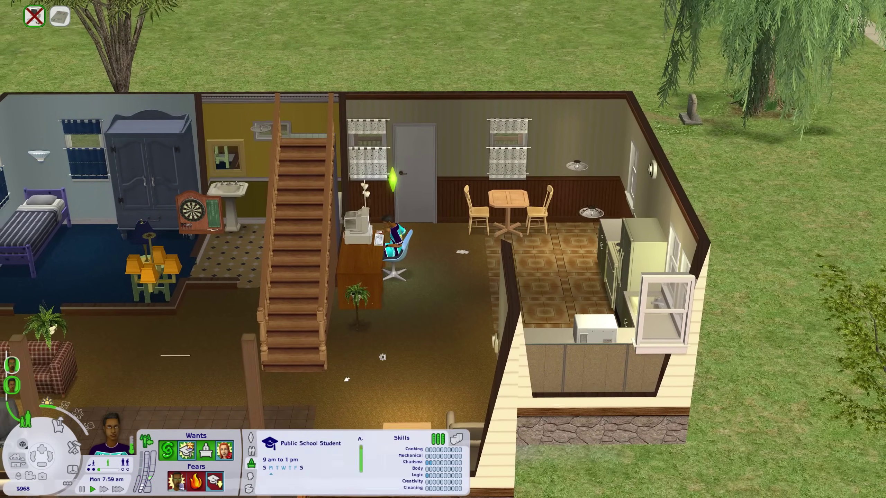
pyautogui.scroll(-1, 251, 484)
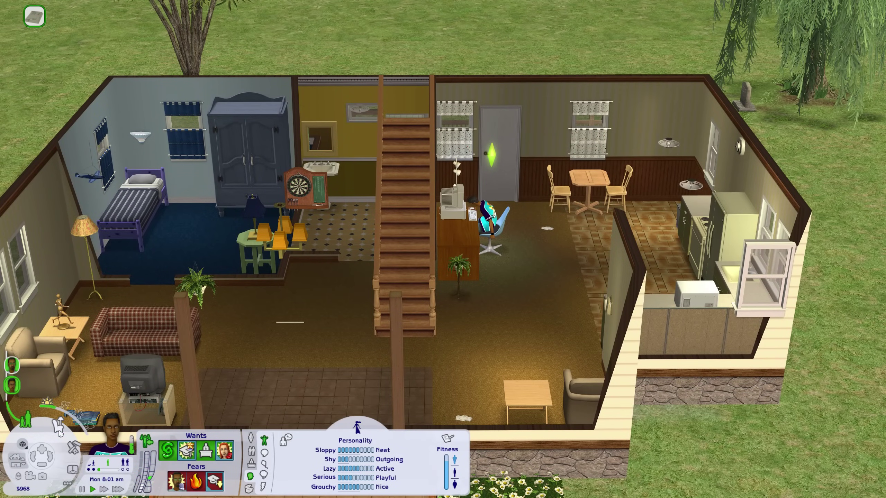
# Enter Buy mode and pick up a chair from the Seating catalogue.
pyautogui.click(58, 428)
pyautogui.click(179, 454)
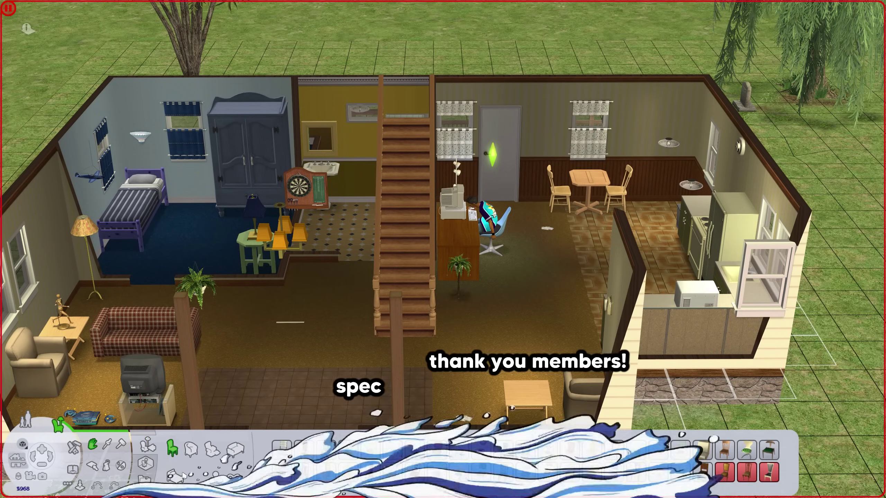
pyautogui.click(348, 450)
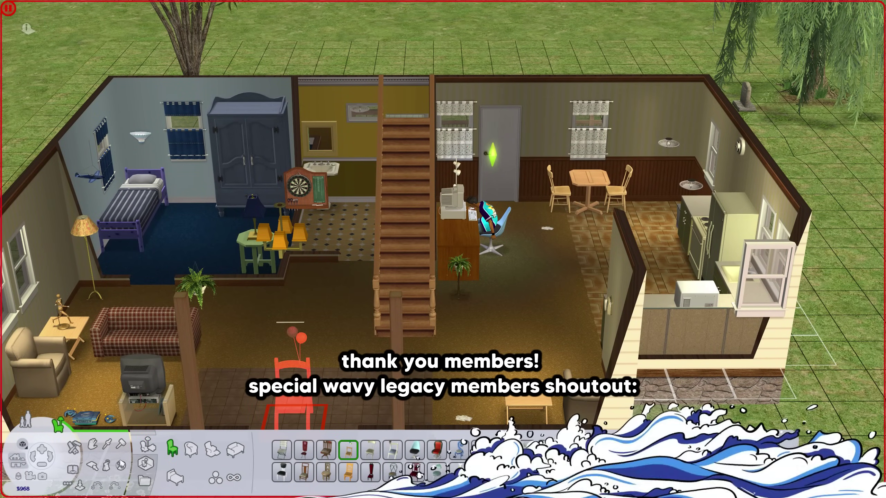
# Switch to Build mode with F3 and browse the Walls, Wall Coverings and Plants catalogues.
pyautogui.press('F3')
pyautogui.click(172, 449)
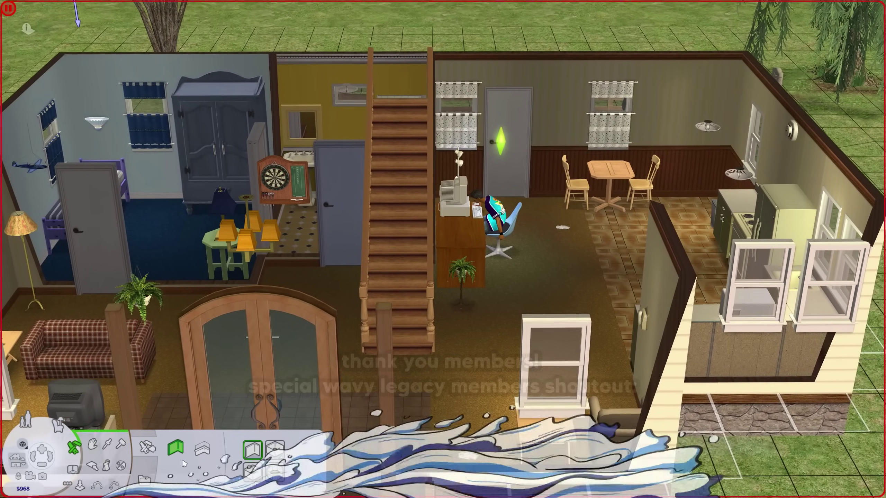
pyautogui.click(236, 450)
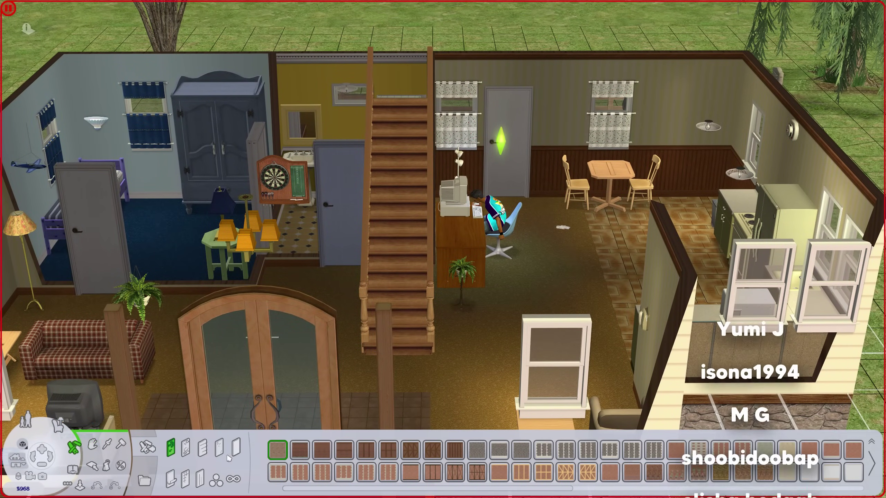
pyautogui.click(211, 477)
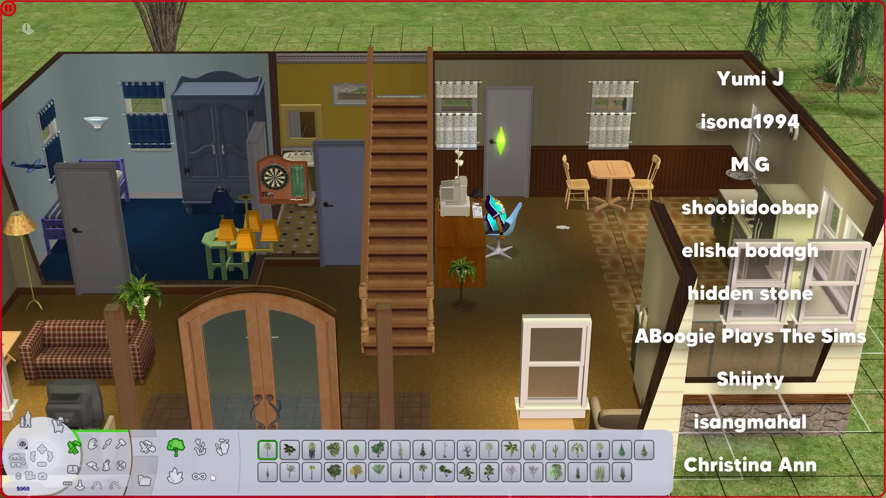
# Back in live play, take control of the adult Sim and show his relationships.
pyautogui.click(34, 426)
pyautogui.scroll(-3, 34, 426)
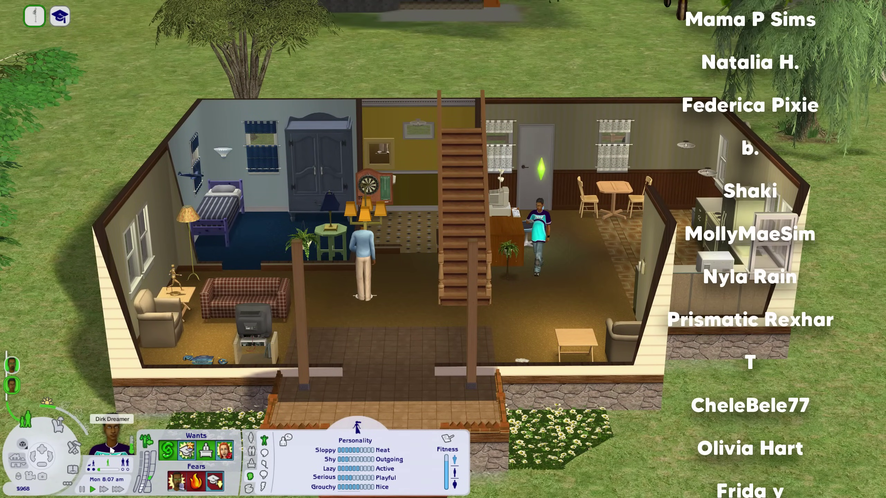
pyautogui.scroll(3, 554, 282)
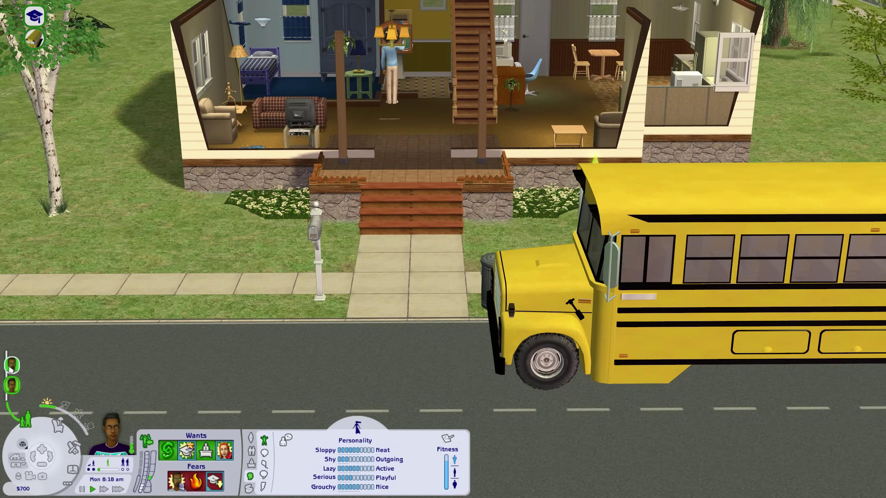
pyautogui.click(12, 364)
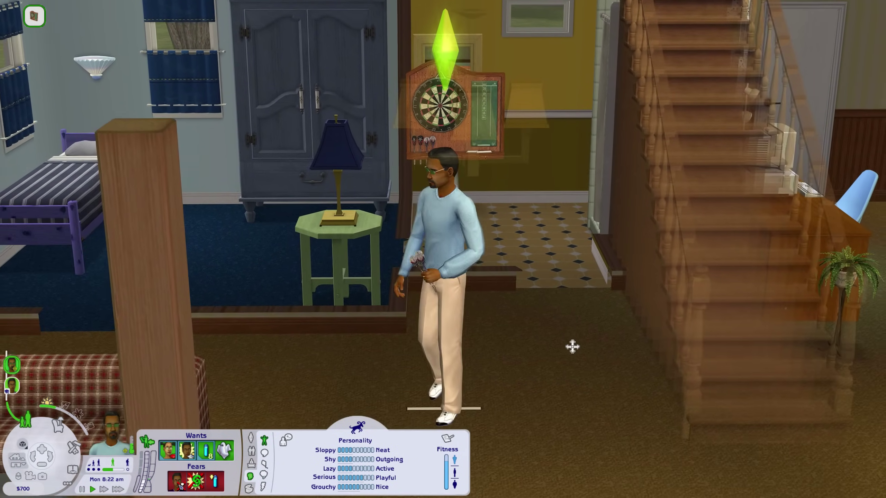
pyautogui.press('.')
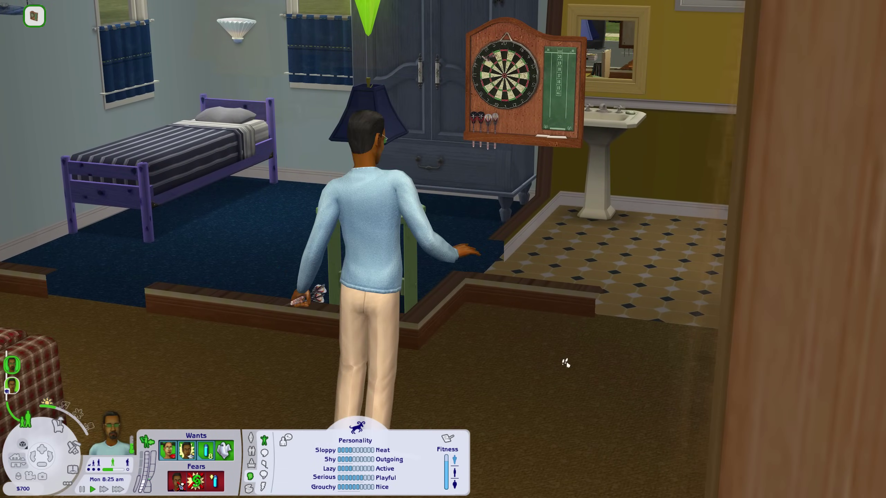
pyautogui.scroll(-3, 565, 362)
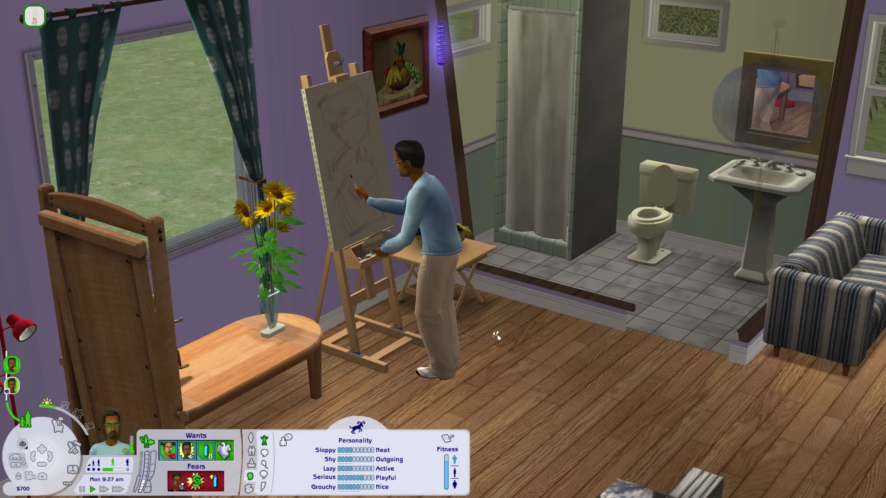
pyautogui.click(252, 452)
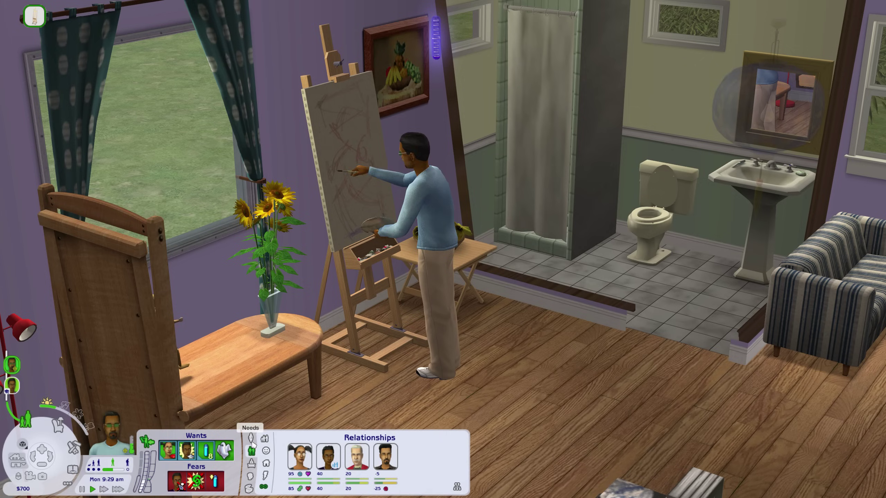